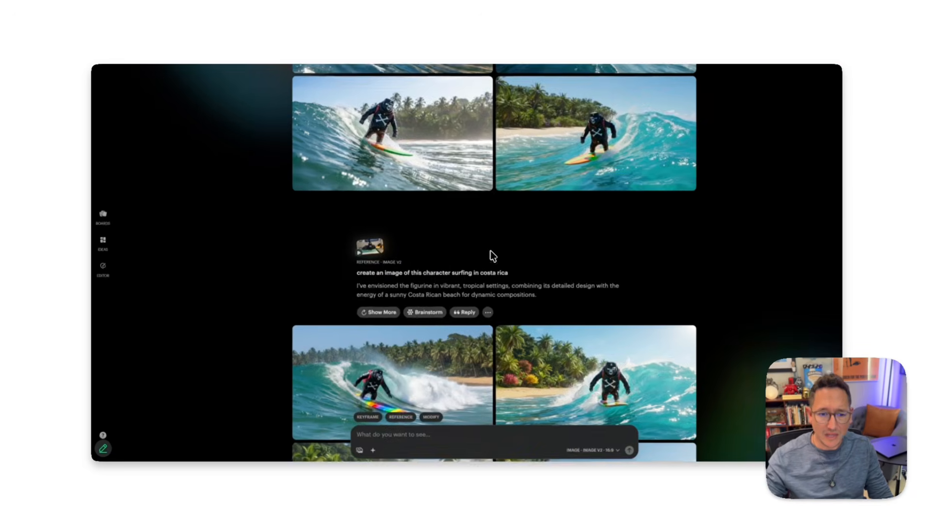
# Step: Switch the generation settings from Describe to Reference mode for images and choose Image V2 as the model
pyautogui.scroll(-3, 442, 287)
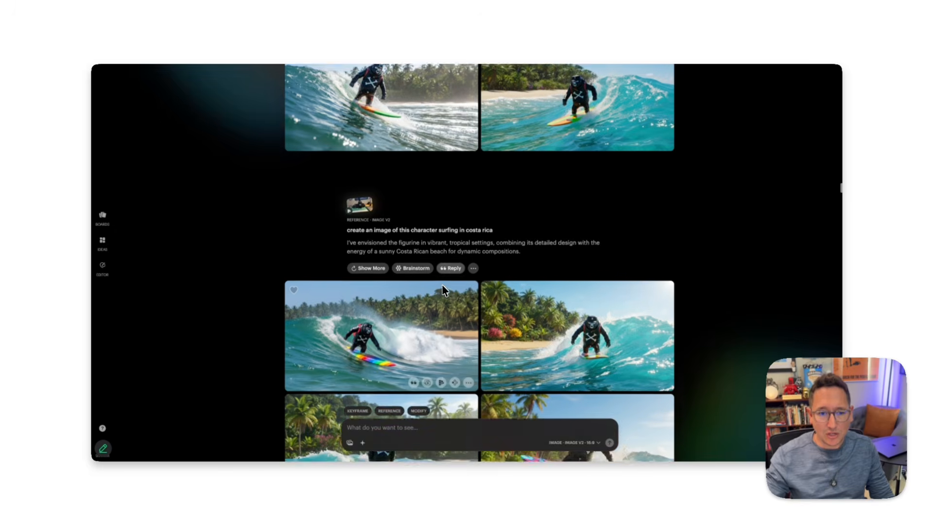
pyautogui.scroll(-1, 444, 287)
pyautogui.scroll(1, 444, 289)
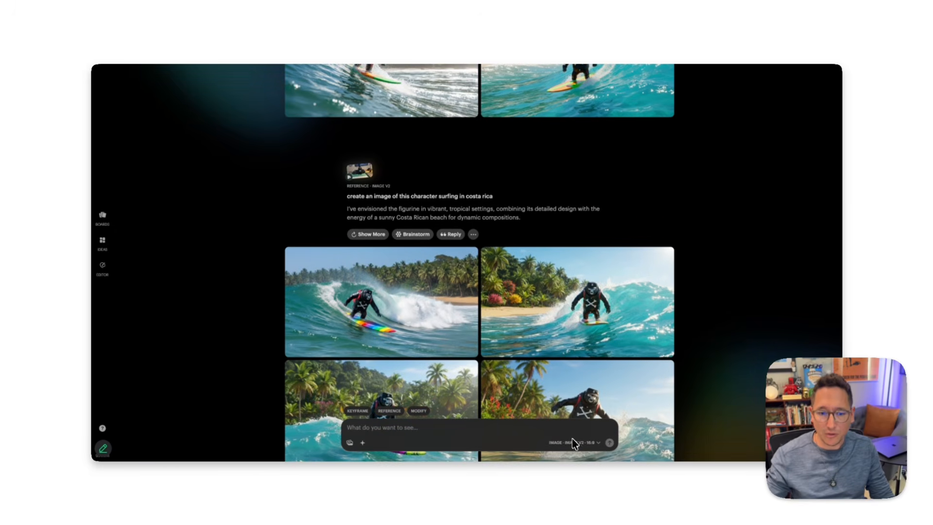
pyautogui.scroll(-1, 567, 412)
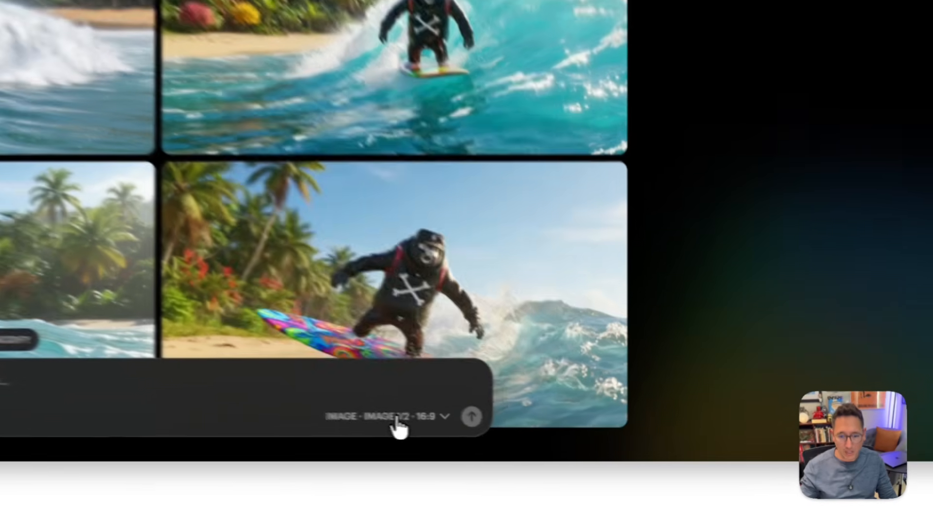
pyautogui.click(396, 419)
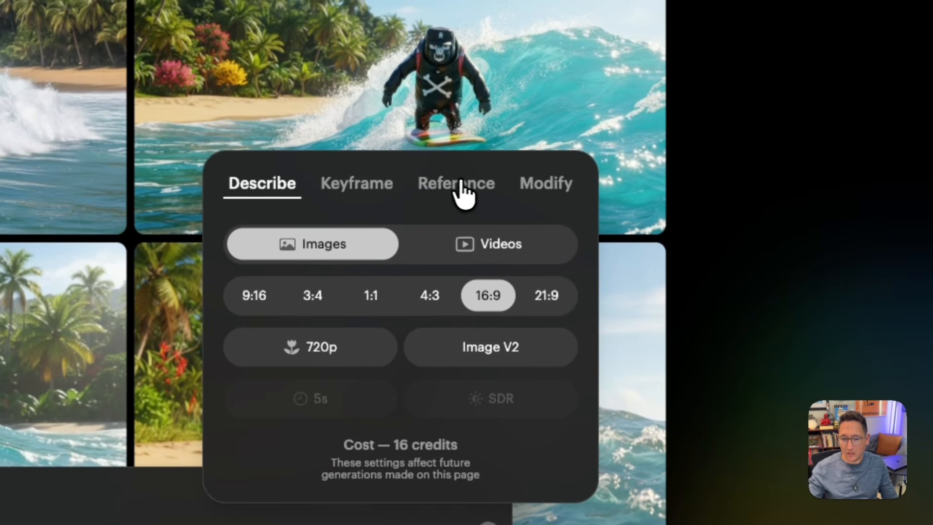
pyautogui.click(461, 184)
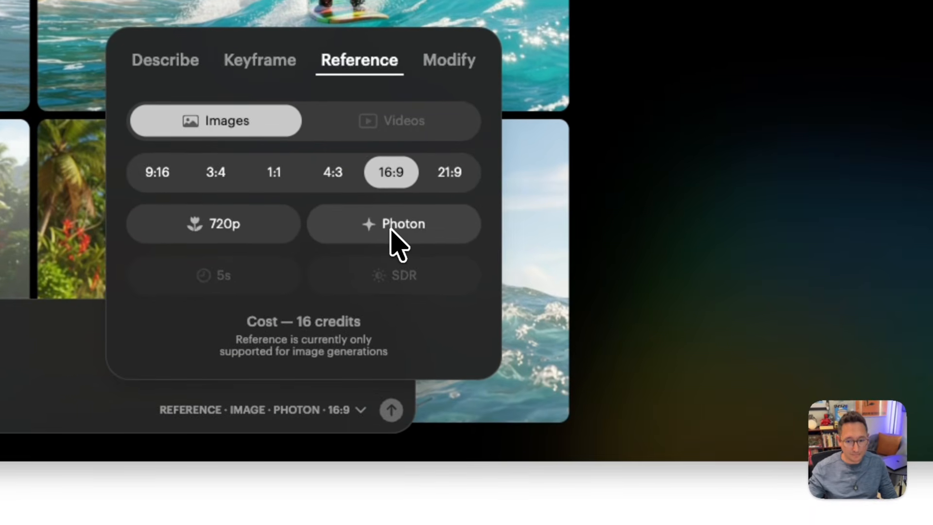
pyautogui.click(407, 237)
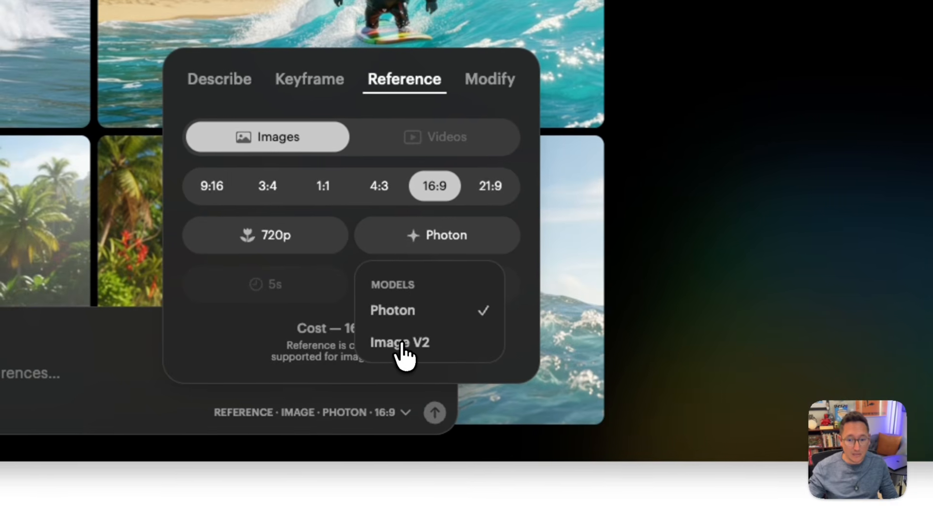
pyautogui.click(402, 345)
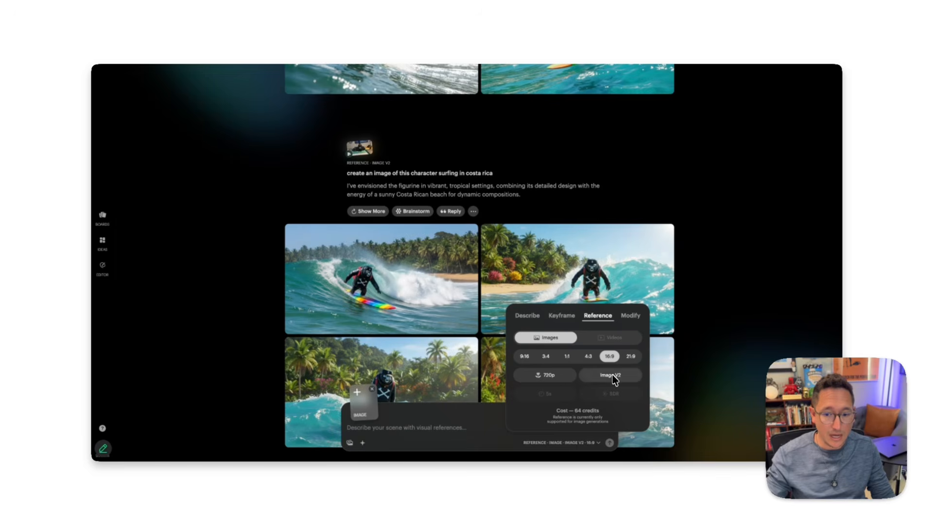
pyautogui.click(484, 431)
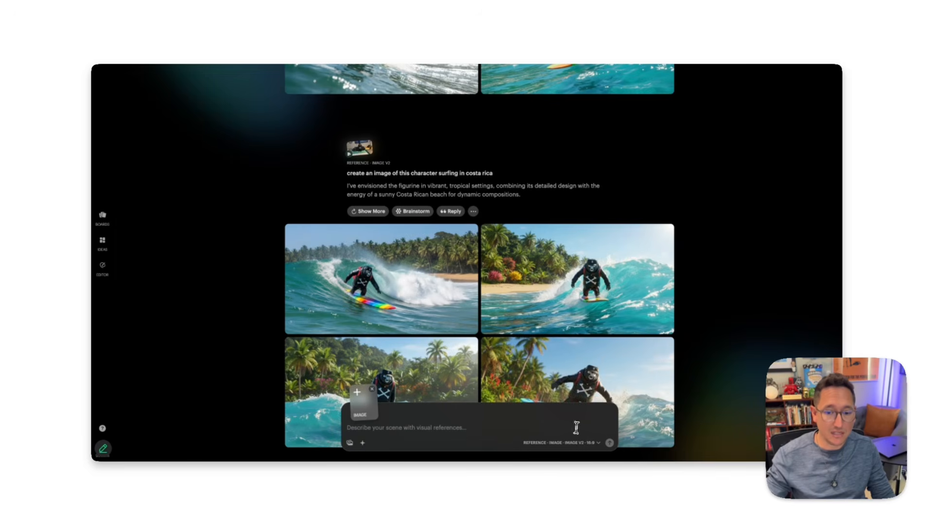
# Step: Switch the generation mode to Describe and back to Reference, and choose Image V2 as the model again
pyautogui.click(575, 444)
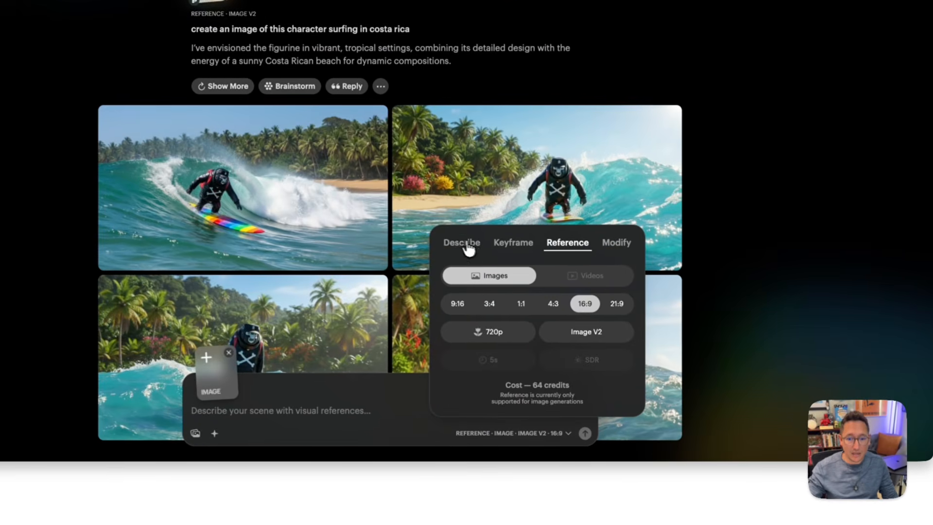
pyautogui.click(479, 263)
pyautogui.click(577, 264)
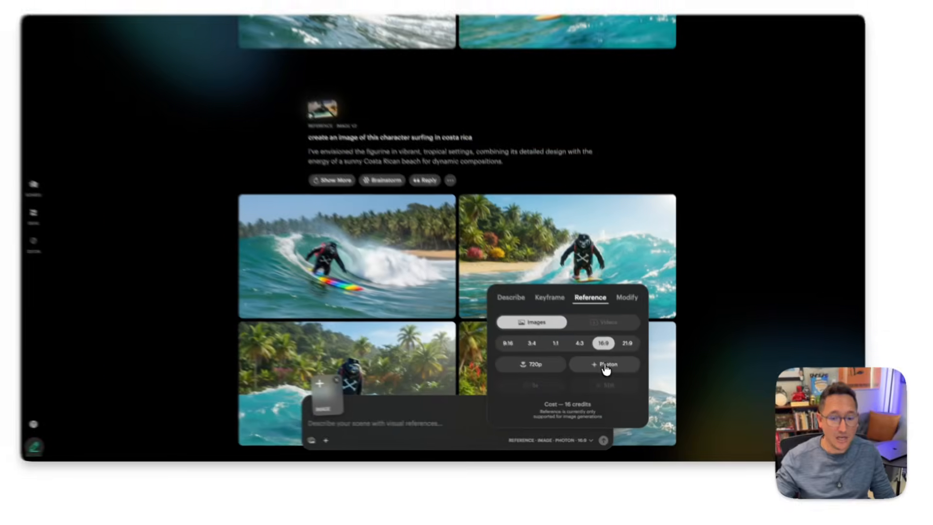
pyautogui.click(583, 333)
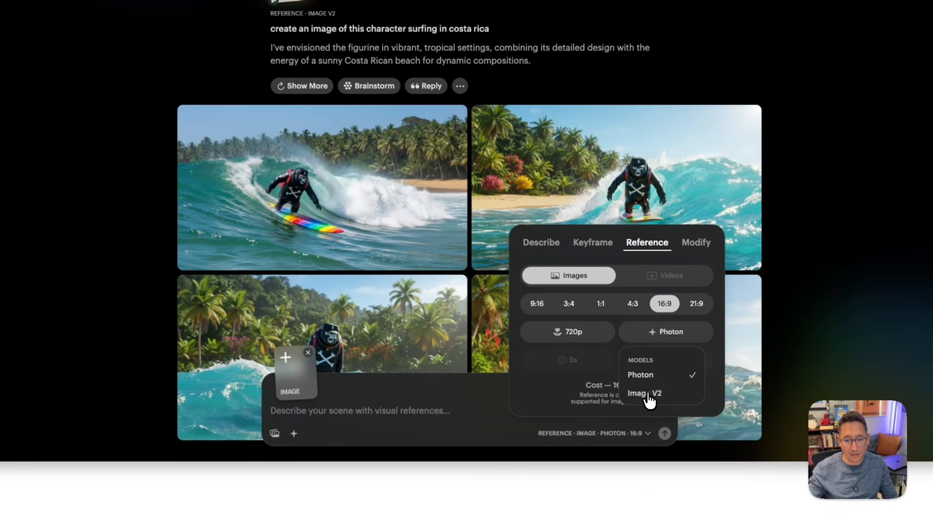
pyautogui.click(646, 395)
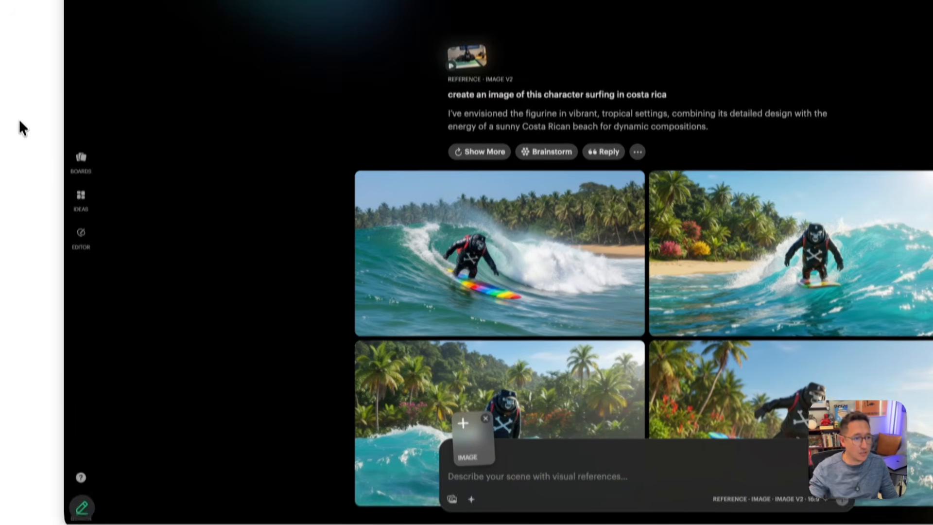
# Step: Add the photo of the black skull figurine as the image reference for the new prompt
pyautogui.click(20, 122)
pyautogui.moveTo(80, 351); pyautogui.dragTo(477, 461)
pyautogui.moveTo(432, 380); pyautogui.dragTo(438, 371)
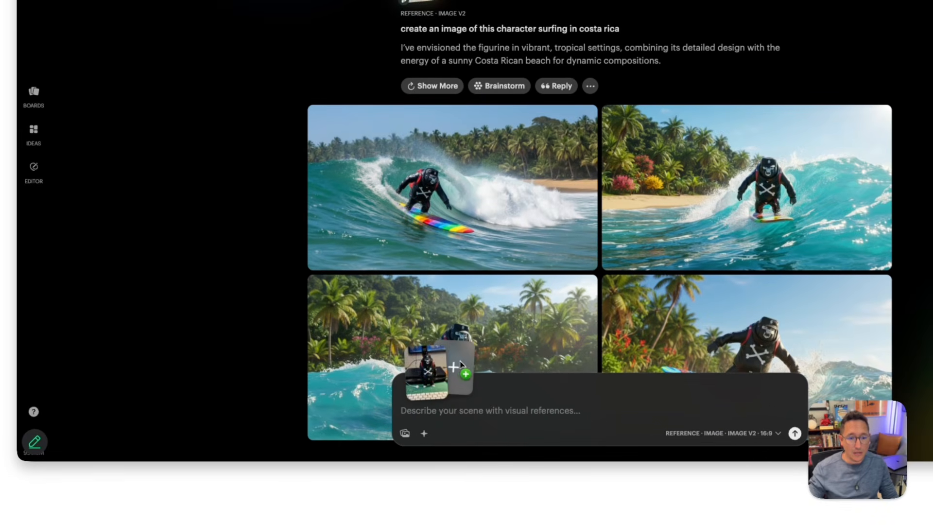
# Step: Copy the earlier prompt "create an image of this character surfing in costa rica" into the new prompt
pyautogui.scroll(-1, 439, 362)
pyautogui.scroll(1, 443, 291)
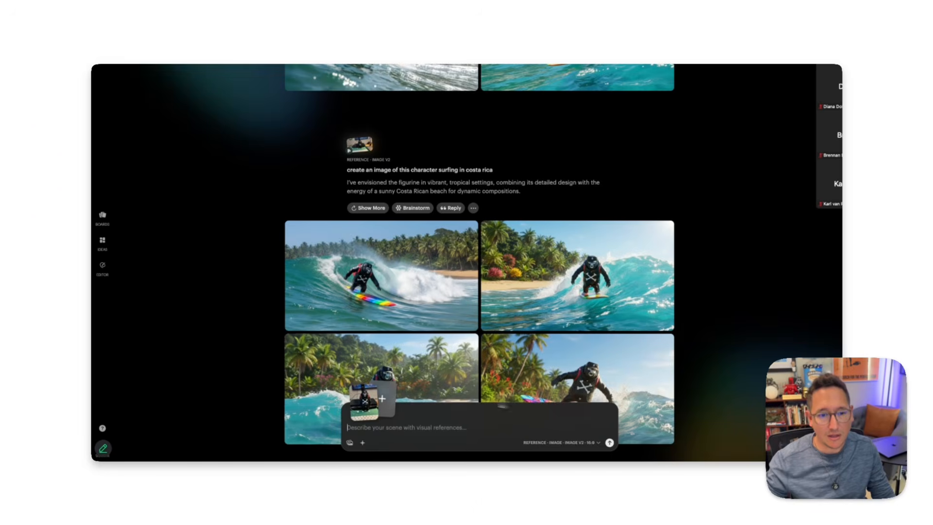
pyautogui.scroll(1, 417, 214)
pyautogui.scroll(2, 383, 209)
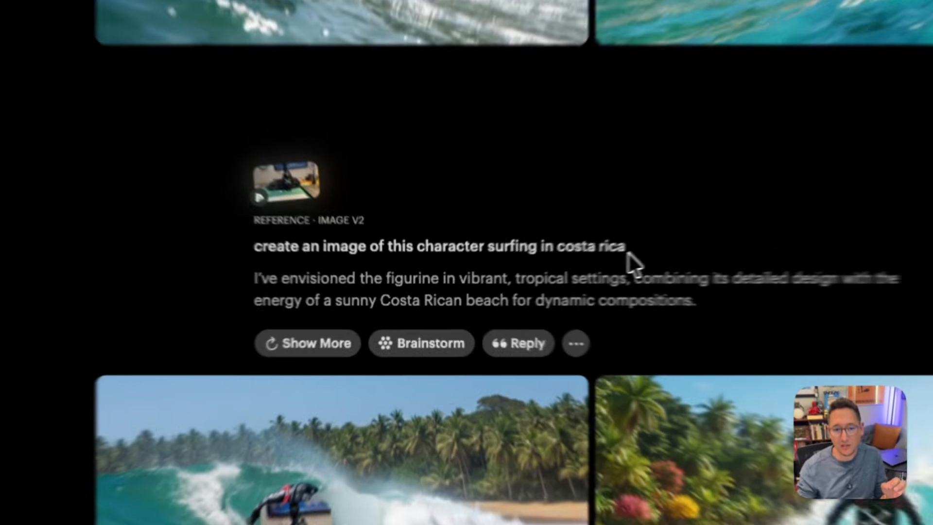
pyautogui.moveTo(494, 286); pyautogui.dragTo(346, 287)
pyautogui.click(501, 212)
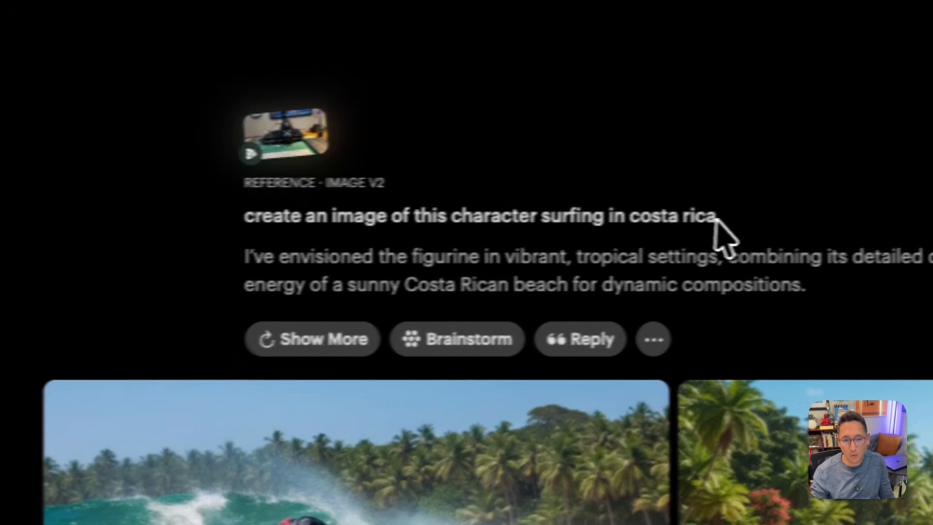
pyautogui.moveTo(837, 210); pyautogui.dragTo(352, 217)
pyautogui.press('super+c')
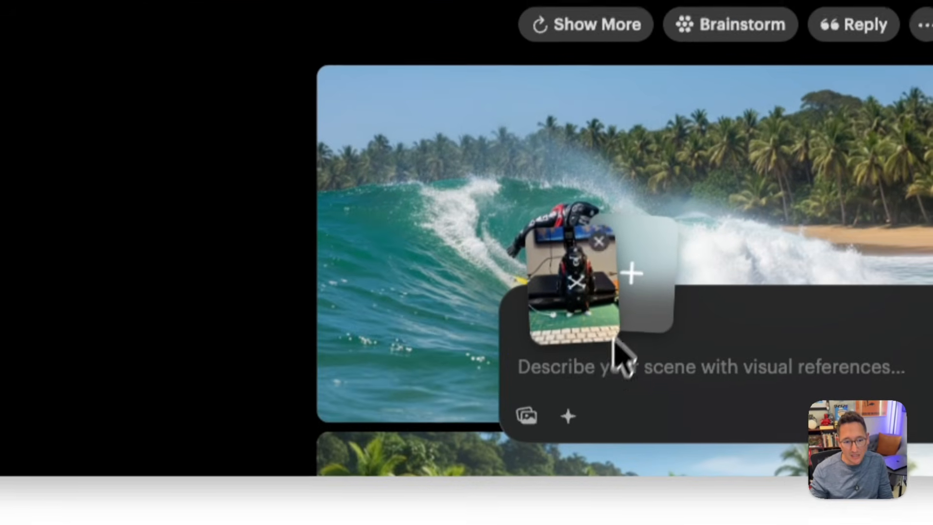
pyautogui.click(605, 354)
pyautogui.press('super+v')
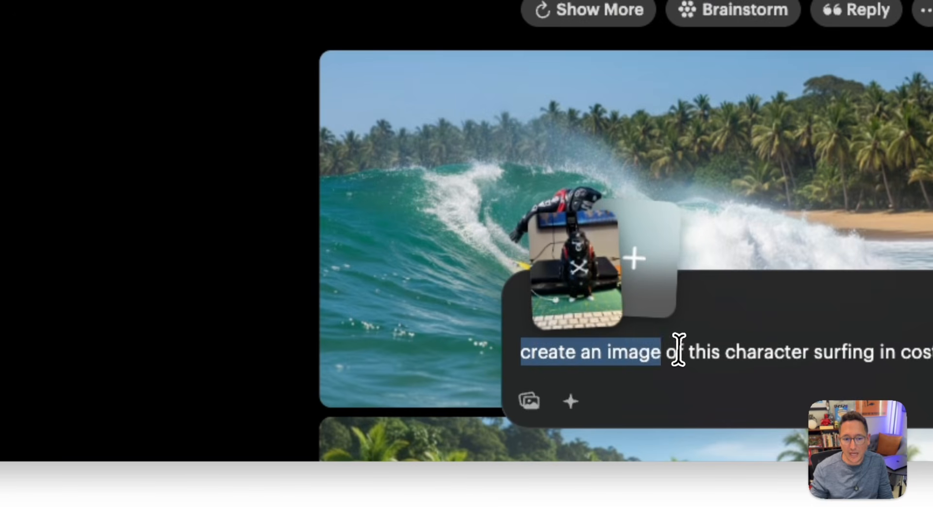
# Step: Replace the prompt's opening word "create" with "make", and that with "show me"
pyautogui.click(662, 353)
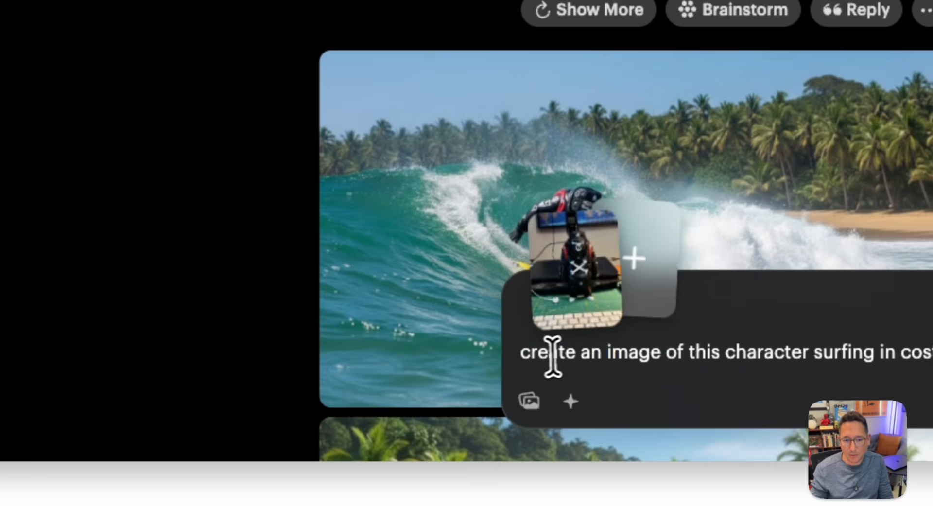
pyautogui.moveTo(579, 353); pyautogui.dragTo(486, 355)
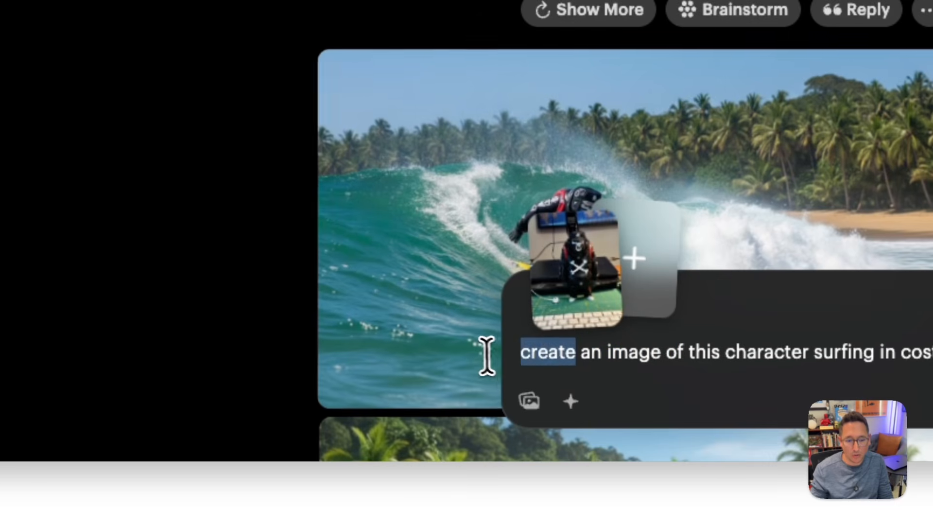
pyautogui.write('make')
pyautogui.press('BackSpace')
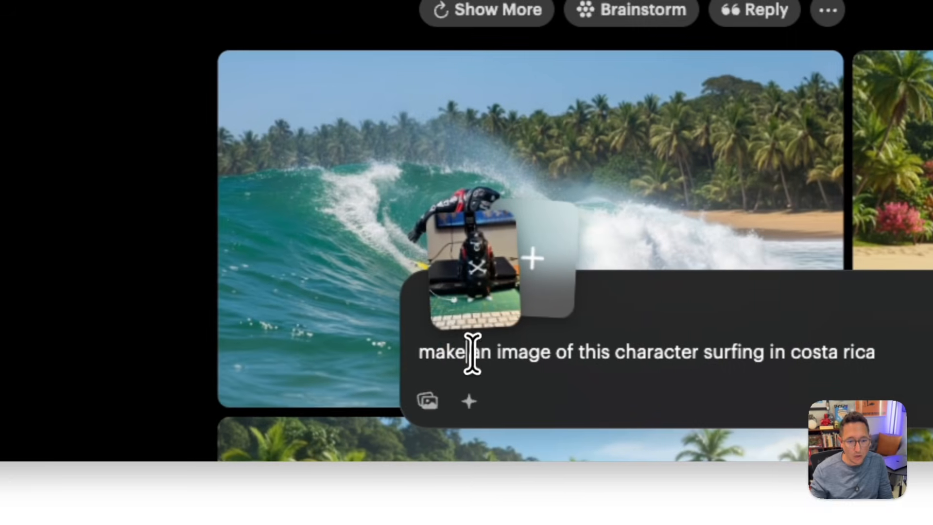
pyautogui.moveTo(571, 351); pyautogui.dragTo(486, 351)
pyautogui.write('show me')
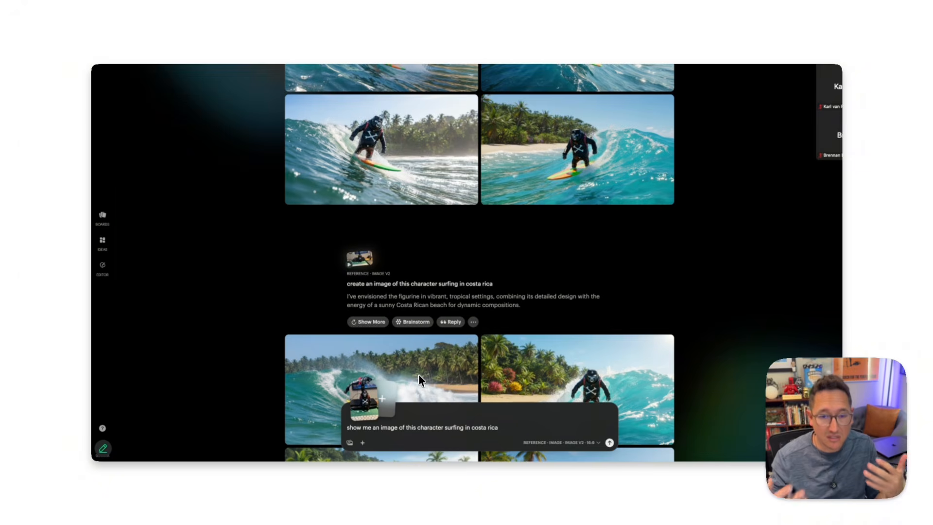
# Step: Change the prompt's opening words "show me" to "create"
pyautogui.doubleClick(355, 428)
pyautogui.moveTo(373, 427); pyautogui.dragTo(335, 421)
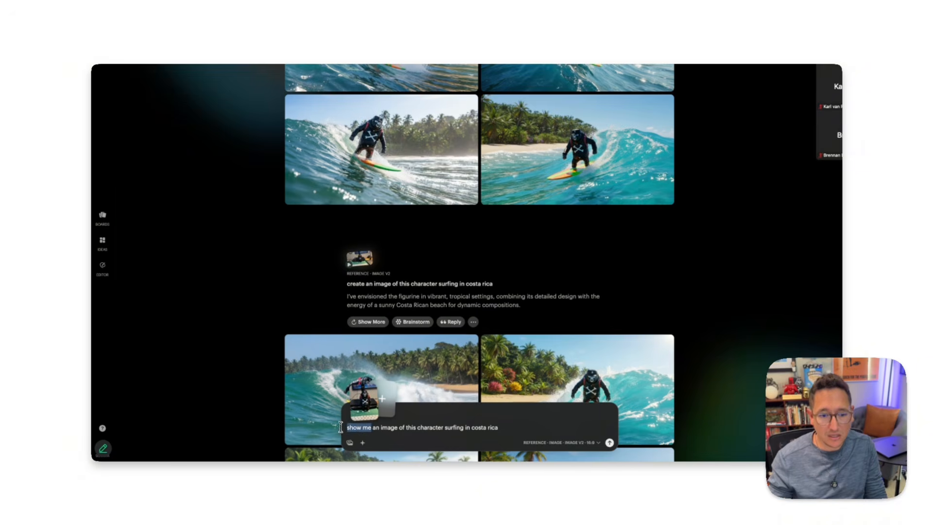
pyautogui.write('v')
pyautogui.press('BackSpace')
pyautogui.write('create')
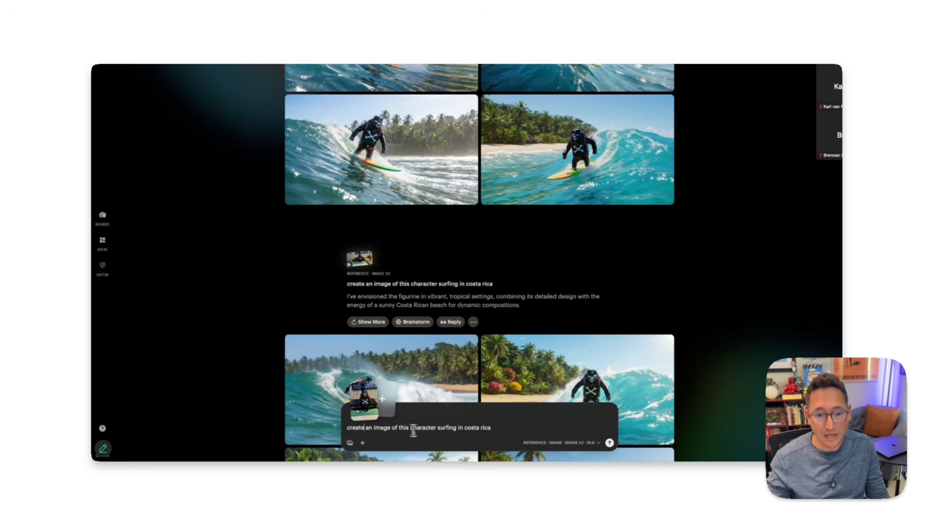
# Step: Replace the word "character" with "car" in the prompt
pyautogui.moveTo(392, 427); pyautogui.dragTo(435, 428)
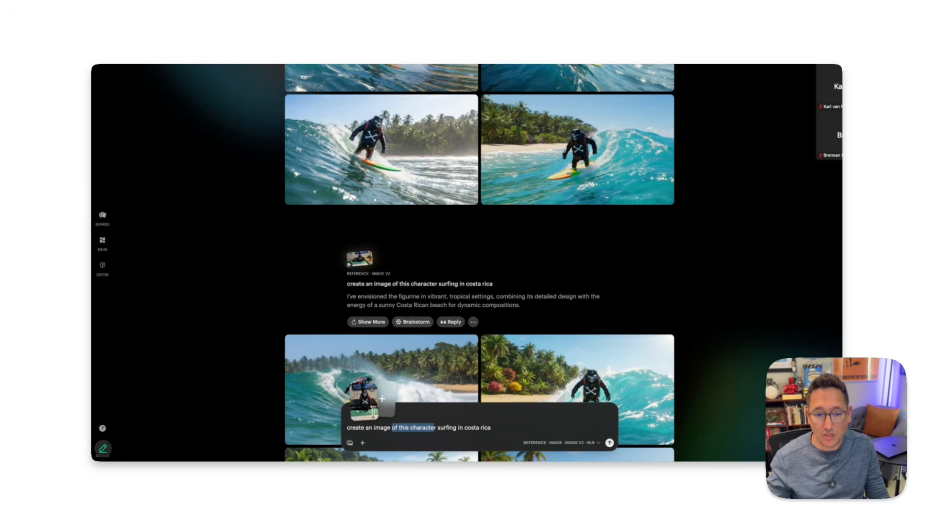
pyautogui.click(420, 431)
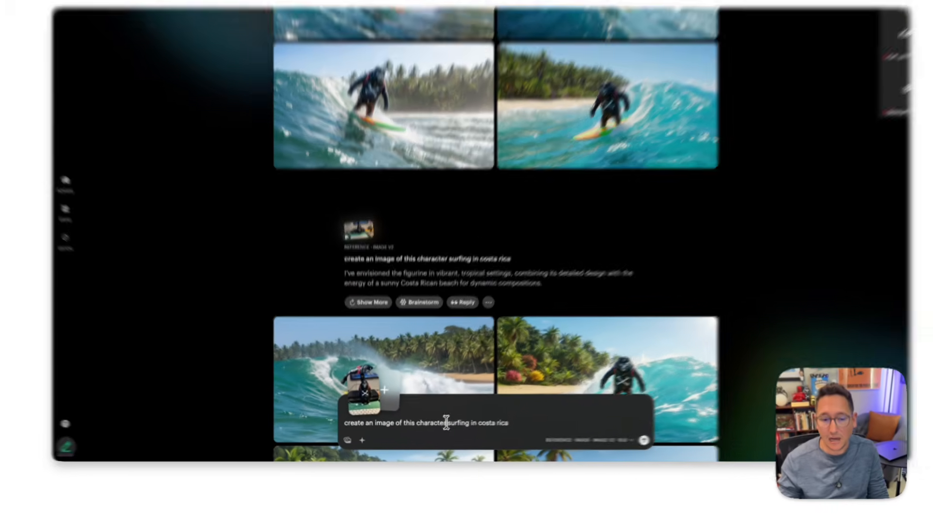
pyautogui.moveTo(437, 428); pyautogui.dragTo(409, 429)
pyautogui.click(416, 428)
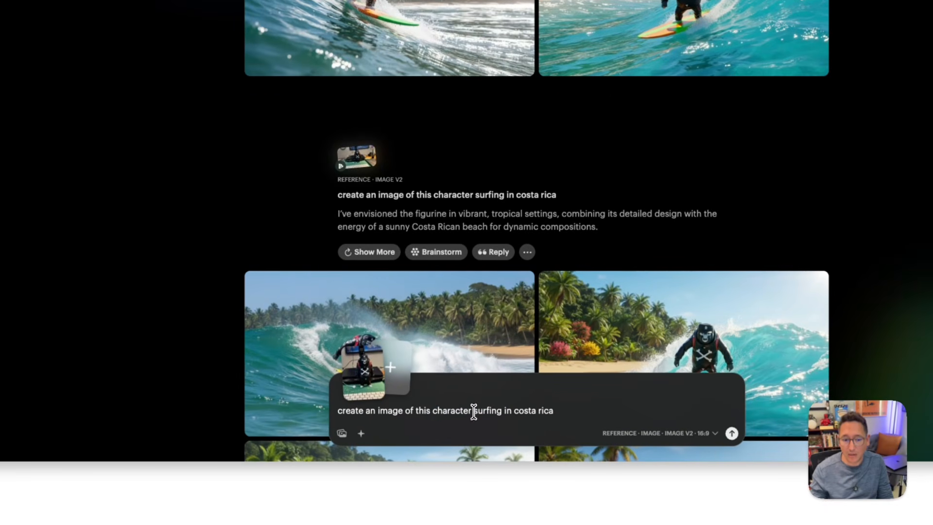
pyautogui.moveTo(475, 411); pyautogui.dragTo(428, 413)
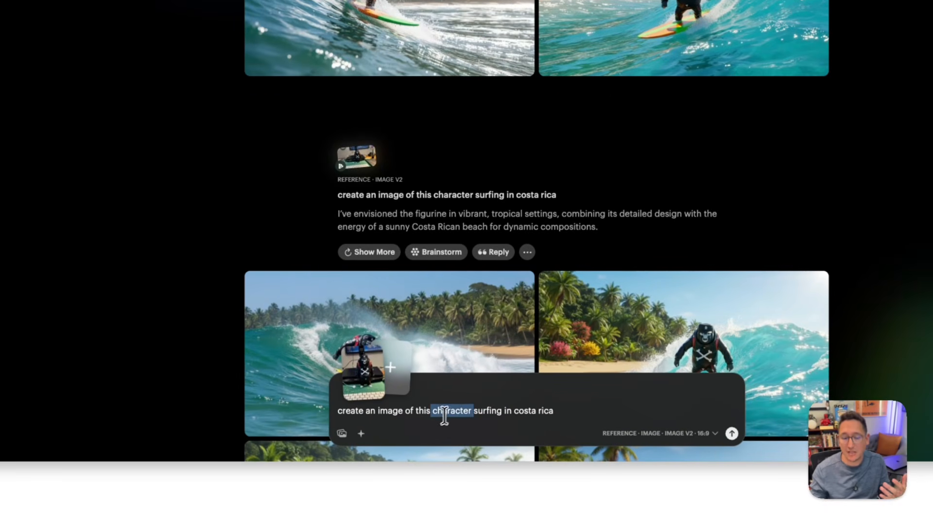
pyautogui.click(458, 411)
pyautogui.moveTo(473, 411); pyautogui.dragTo(432, 414)
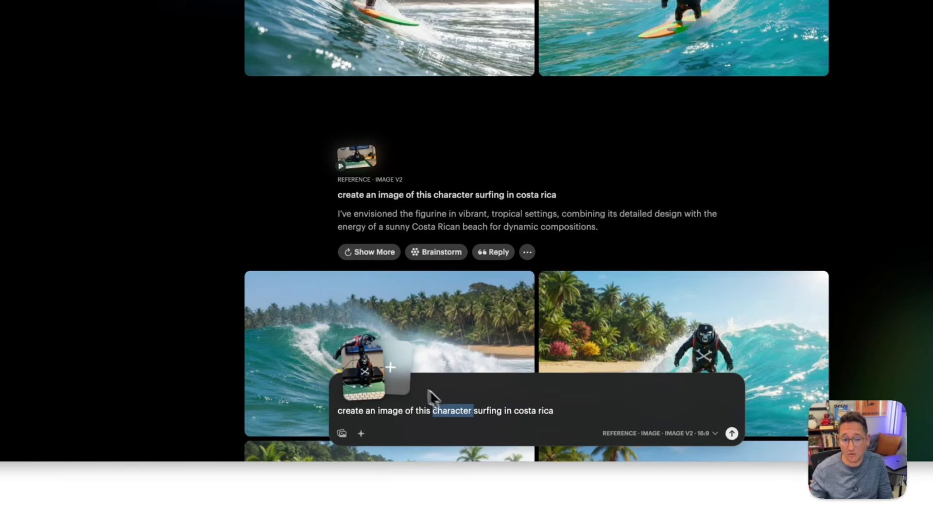
pyautogui.write('car')
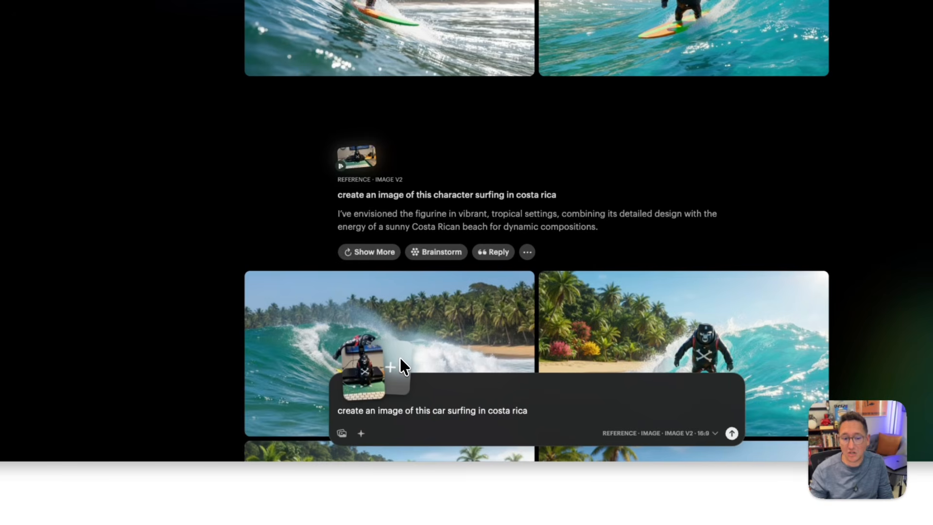
# Step: Change the word "car" in the prompt back to "character"
pyautogui.moveTo(368, 371)
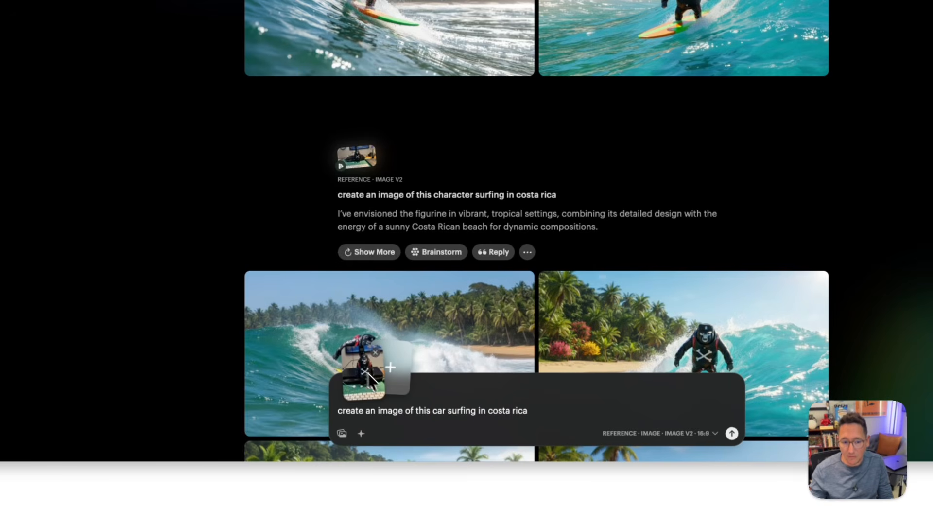
pyautogui.moveTo(446, 411); pyautogui.dragTo(434, 411)
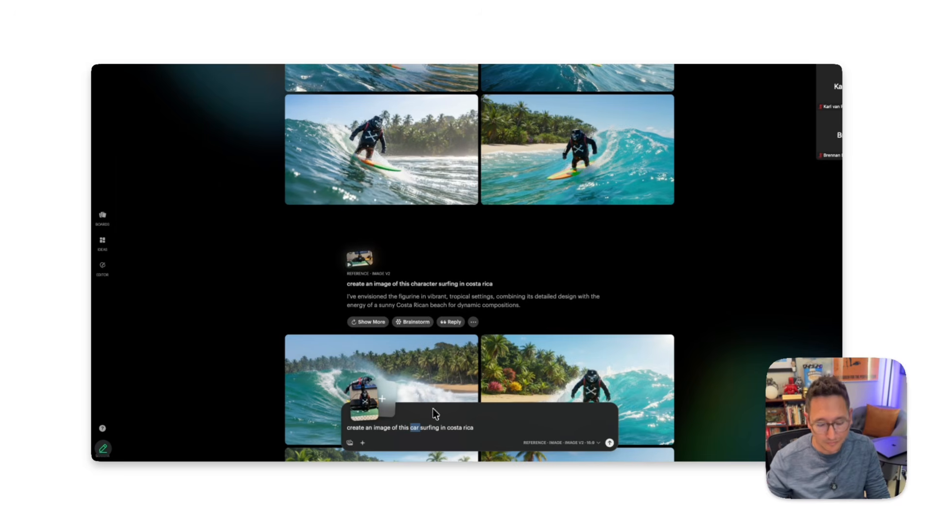
pyautogui.write('character')
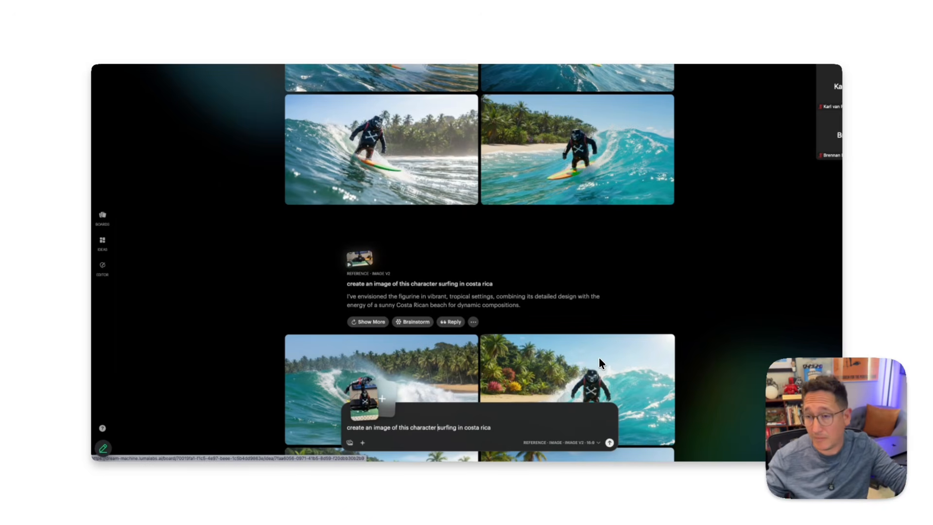
pyautogui.scroll(-1, 510, 354)
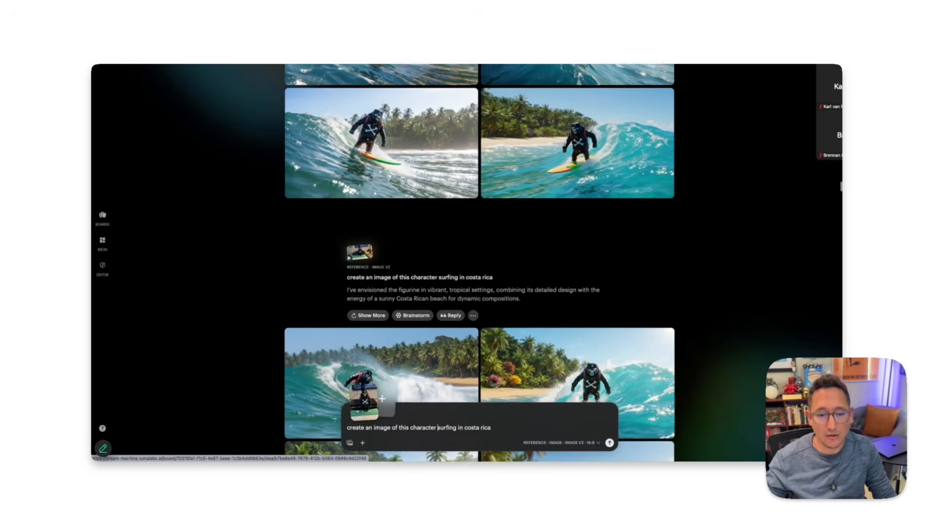
pyautogui.scroll(-2, 411, 421)
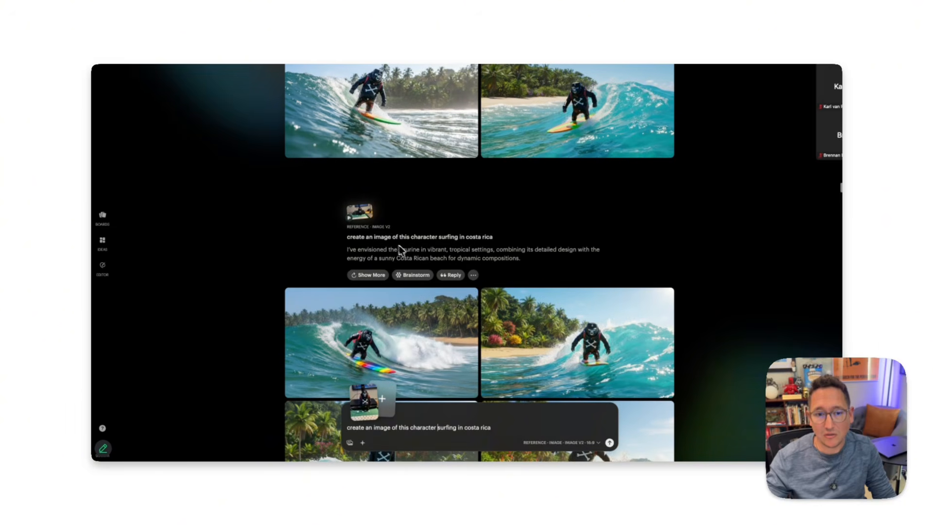
# Step: Examine the generated Costa Rica surfing images and the results of the prompt isolating the character on a white background
pyautogui.scroll(-5, 452, 316)
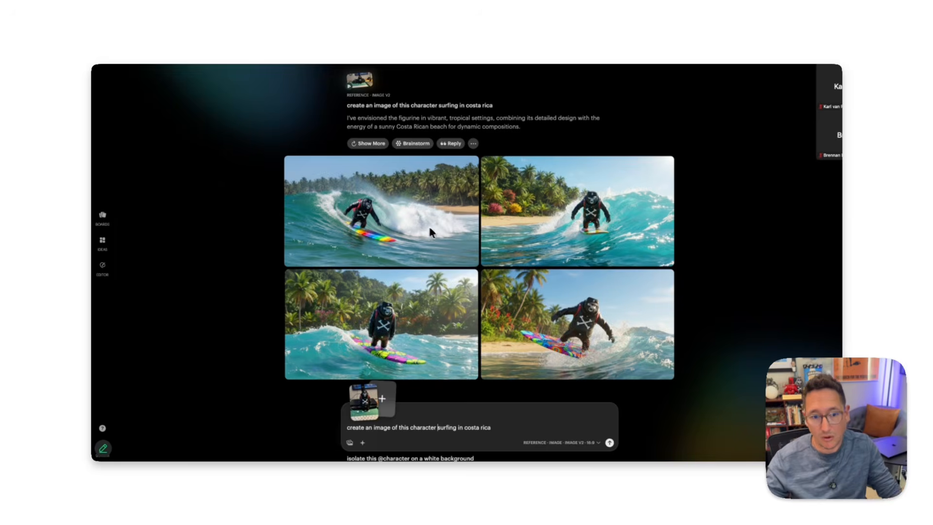
pyautogui.scroll(7, 474, 253)
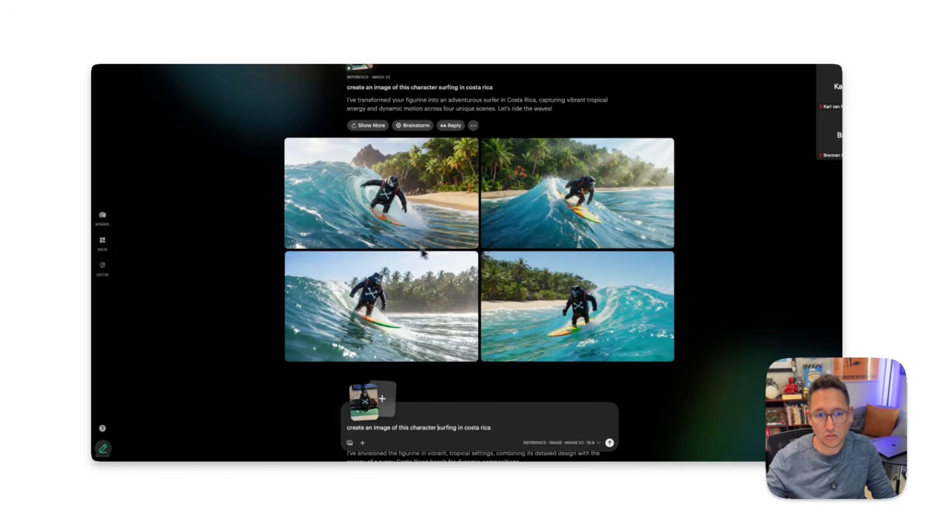
pyautogui.scroll(-3, 477, 287)
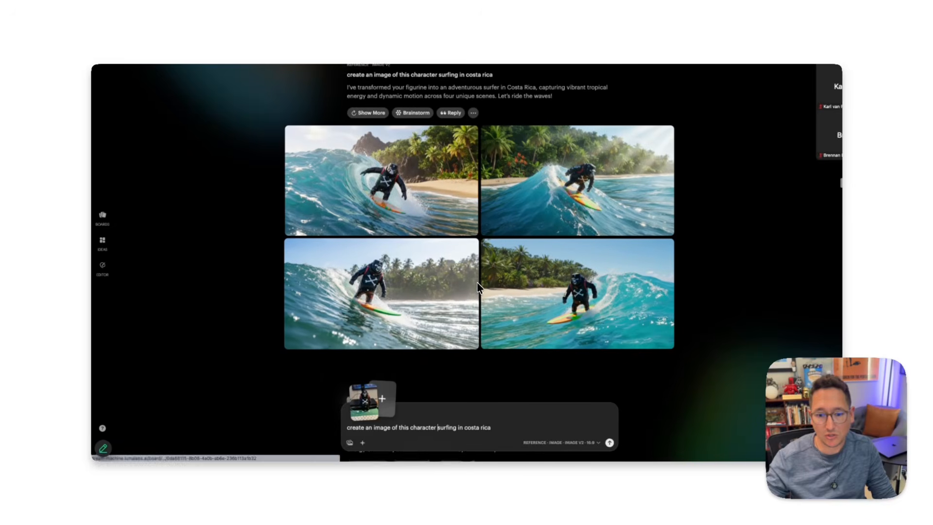
pyautogui.scroll(-10, 476, 287)
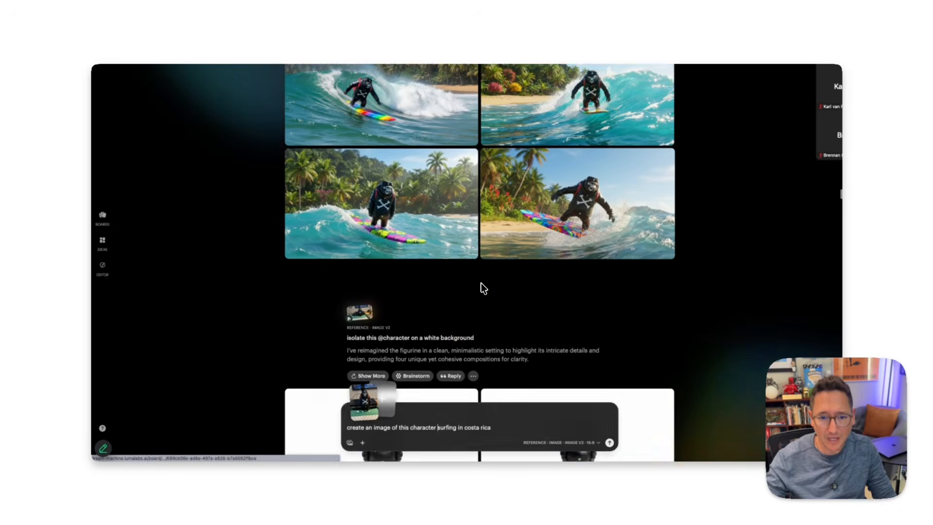
pyautogui.scroll(-1, 481, 286)
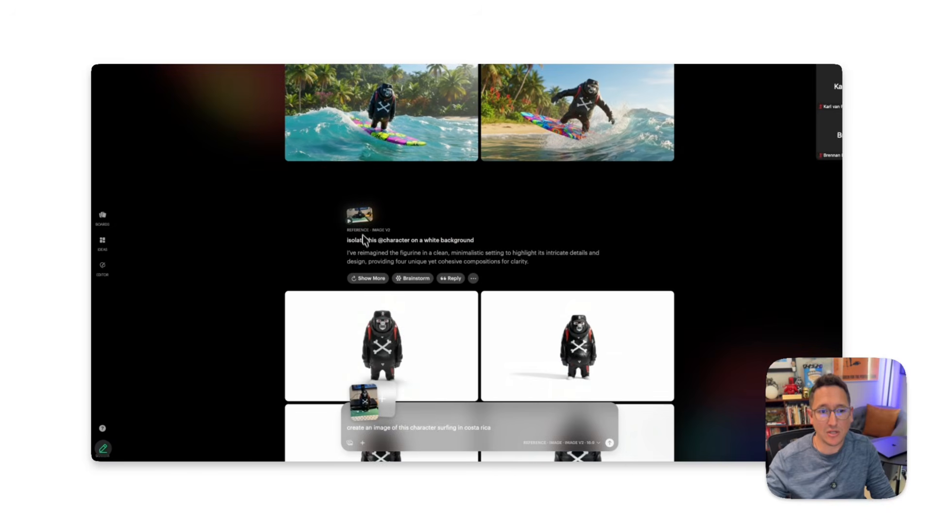
pyautogui.scroll(5, 347, 219)
pyautogui.scroll(1, 347, 219)
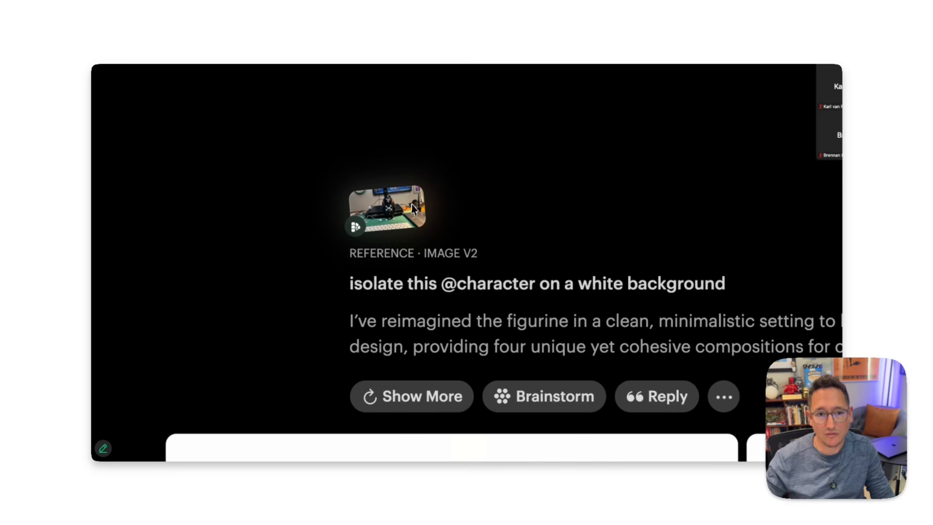
pyautogui.scroll(-5, 395, 223)
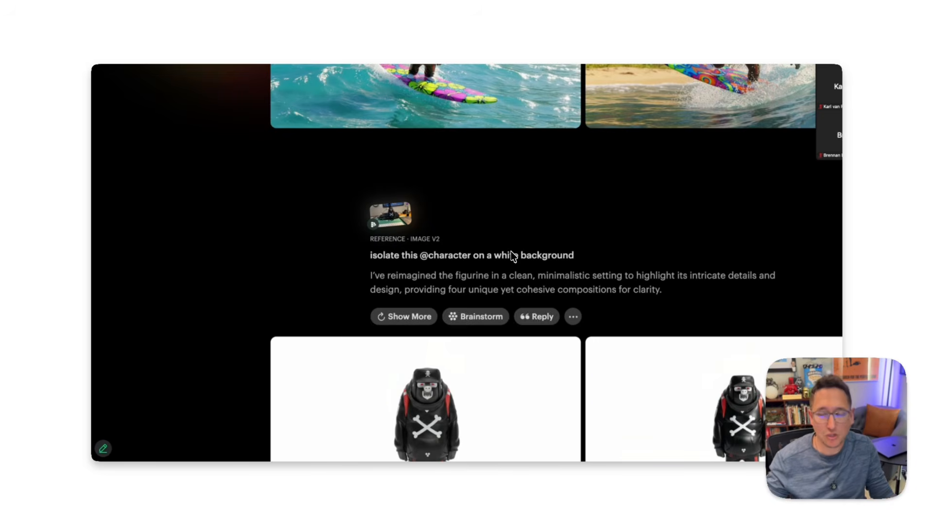
pyautogui.scroll(-5, 512, 251)
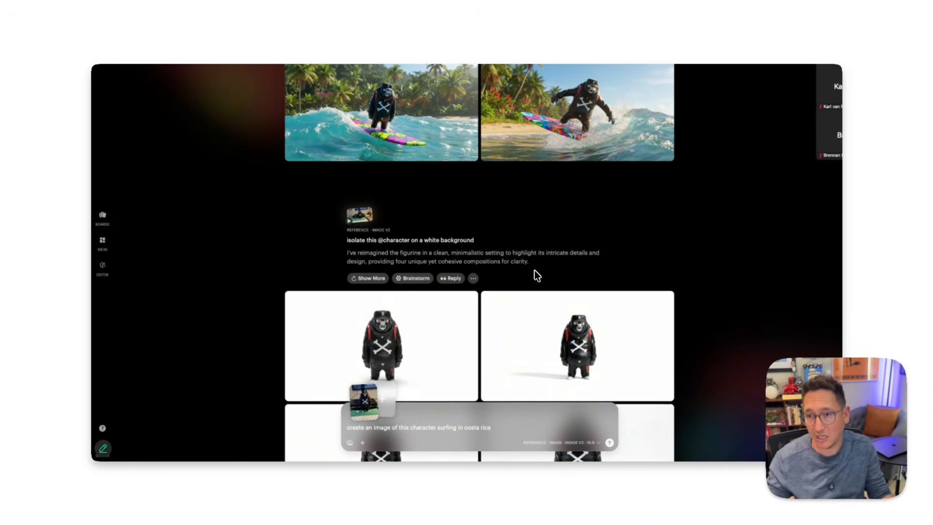
pyautogui.scroll(-3, 504, 281)
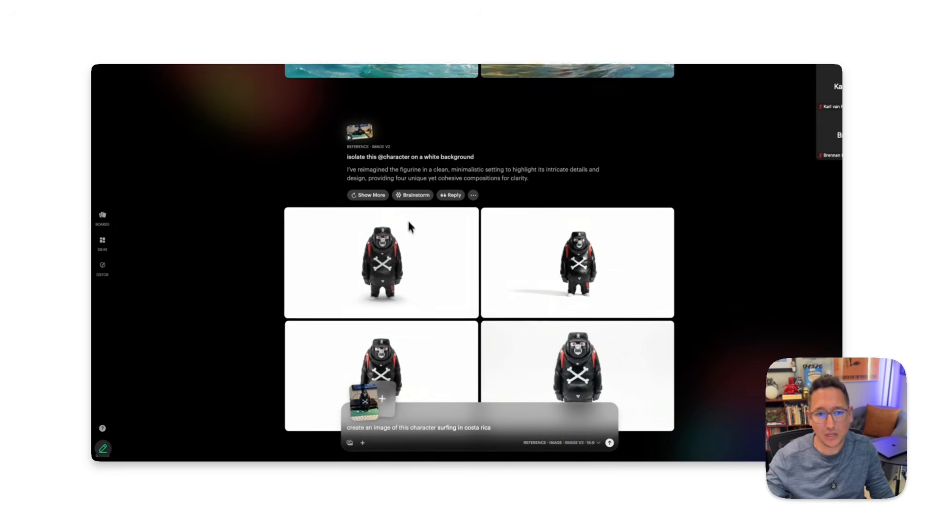
pyautogui.scroll(-1, 407, 221)
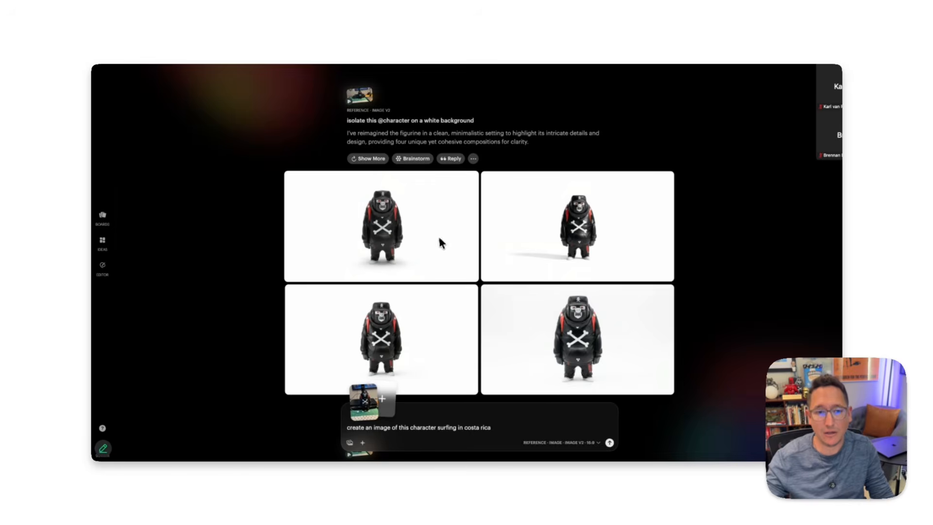
pyautogui.scroll(1, 442, 233)
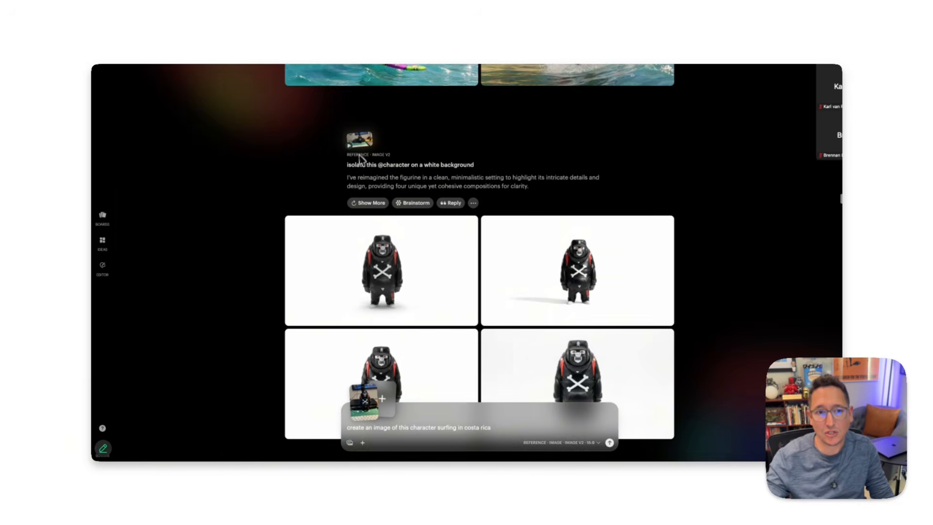
pyautogui.scroll(1, 369, 407)
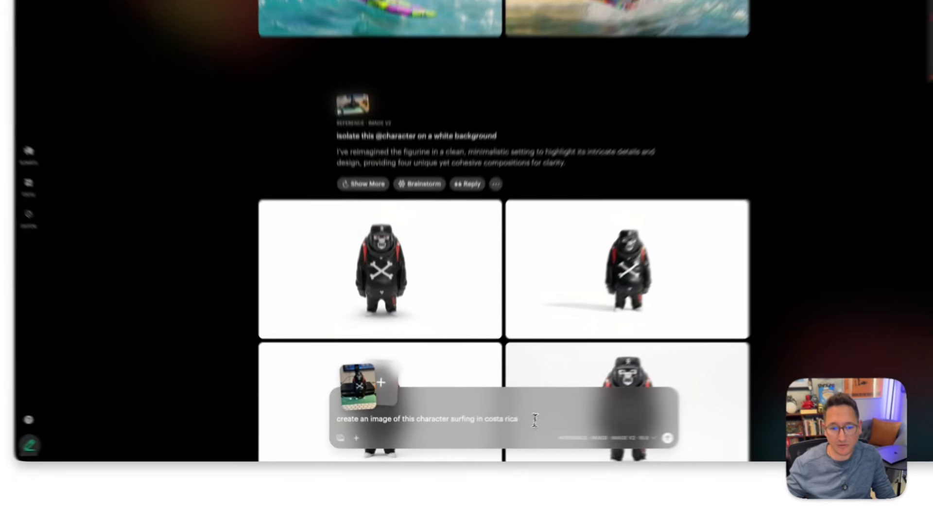
# Step: Replace the prompt with "isolate this character on a white background"
pyautogui.moveTo(504, 428); pyautogui.dragTo(349, 429)
pyautogui.write('iso')
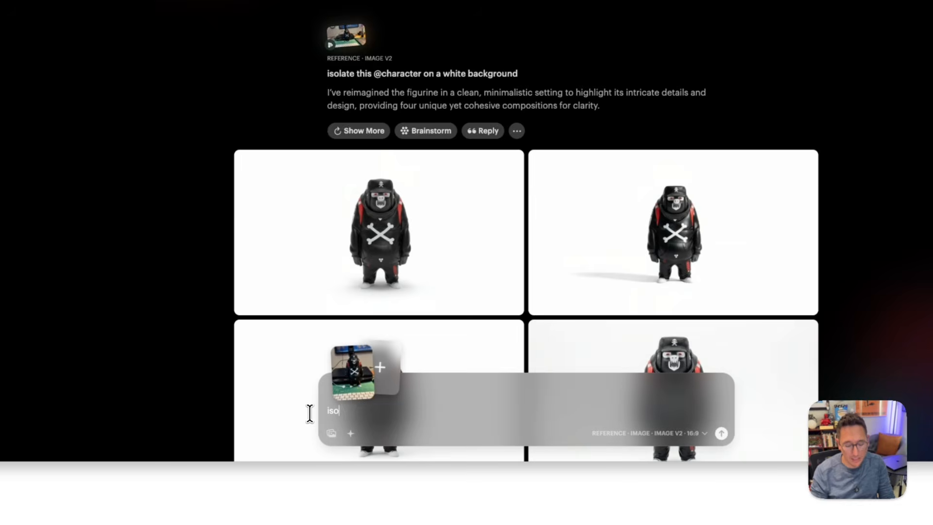
pyautogui.write('late this character on a white background')
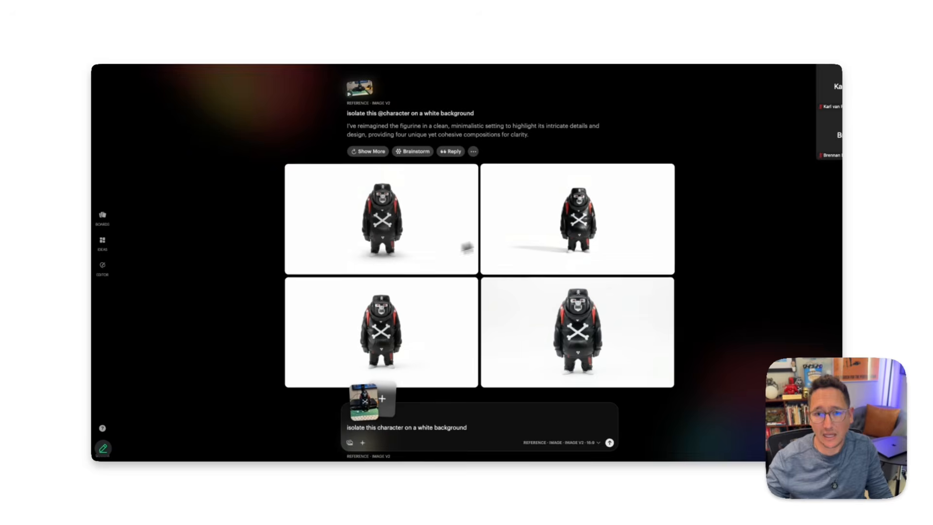
pyautogui.scroll(-1, 422, 273)
pyautogui.scroll(1, 422, 283)
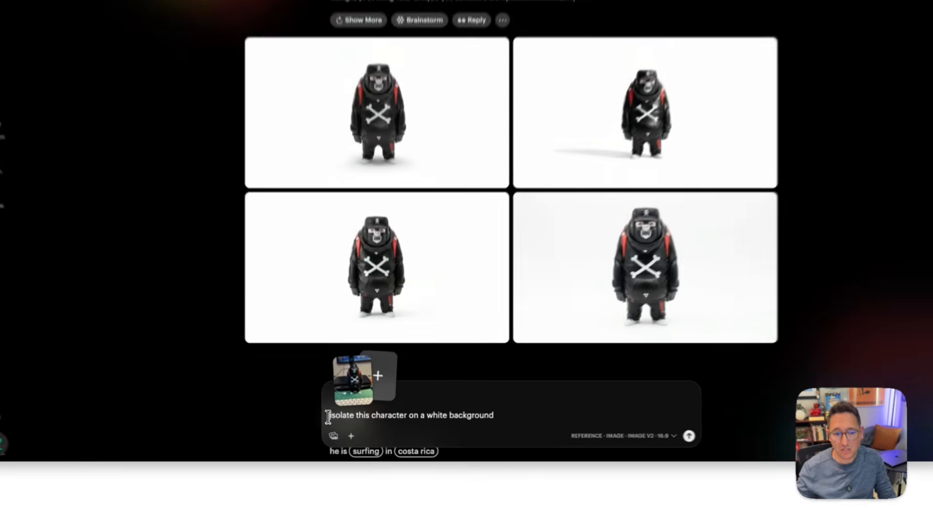
# Step: Replace the prompt's opening word "isolate" with the phrase "create an image of"
pyautogui.moveTo(347, 428); pyautogui.dragTo(512, 412)
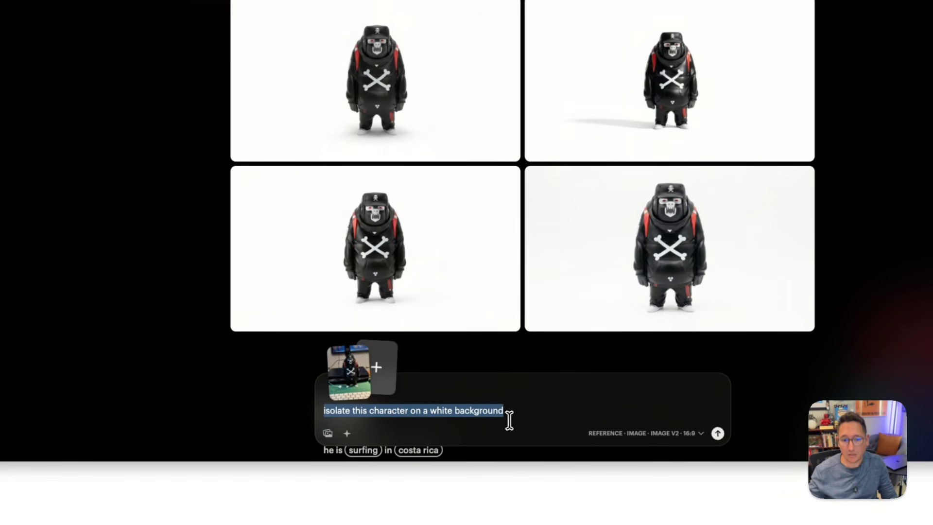
pyautogui.click(507, 412)
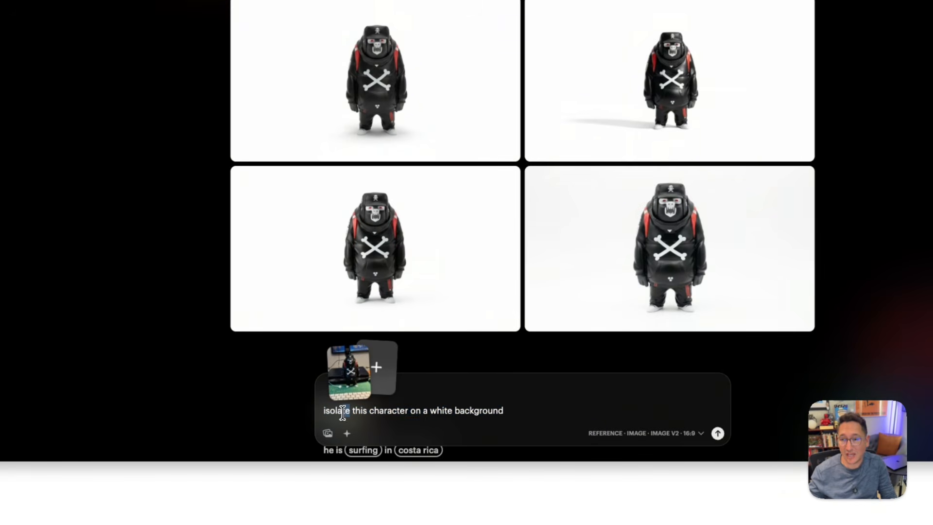
pyautogui.click(369, 413)
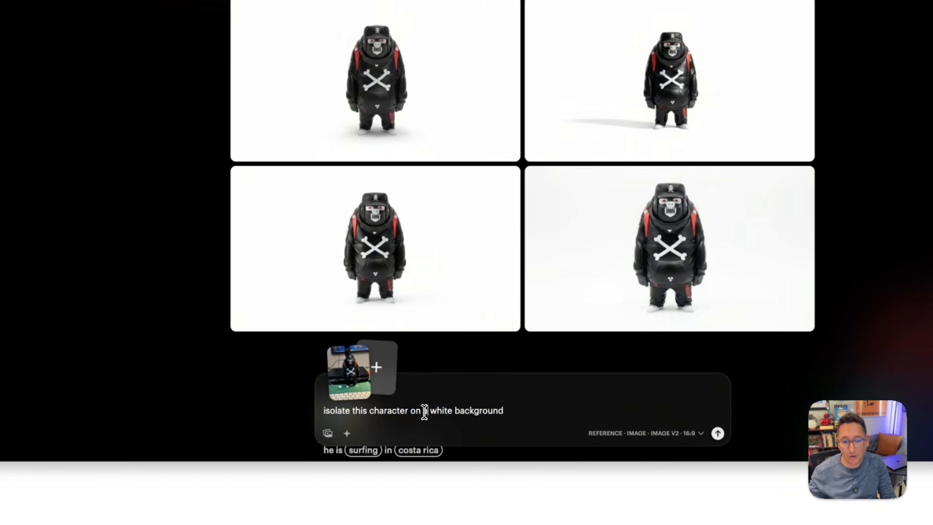
pyautogui.moveTo(407, 412); pyautogui.dragTo(332, 411)
pyautogui.click(368, 412)
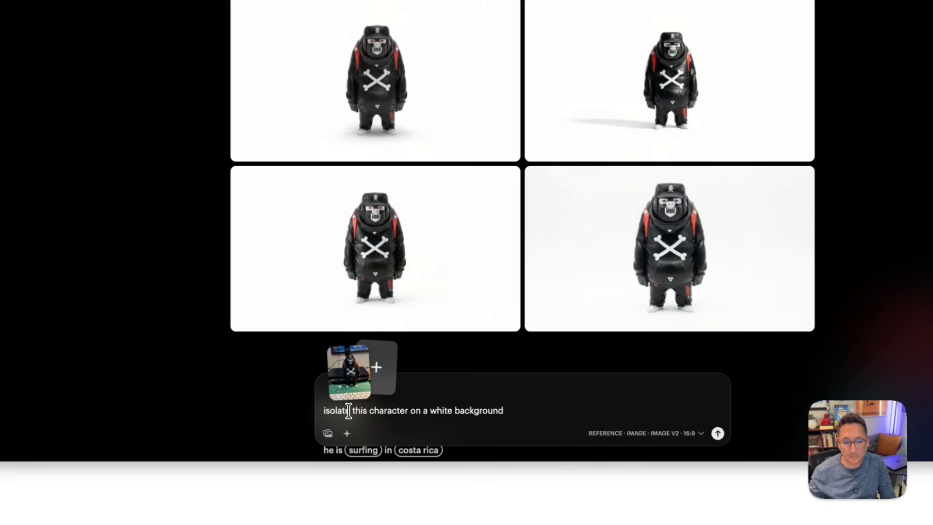
pyautogui.doubleClick(349, 411)
pyautogui.write('ccreate')
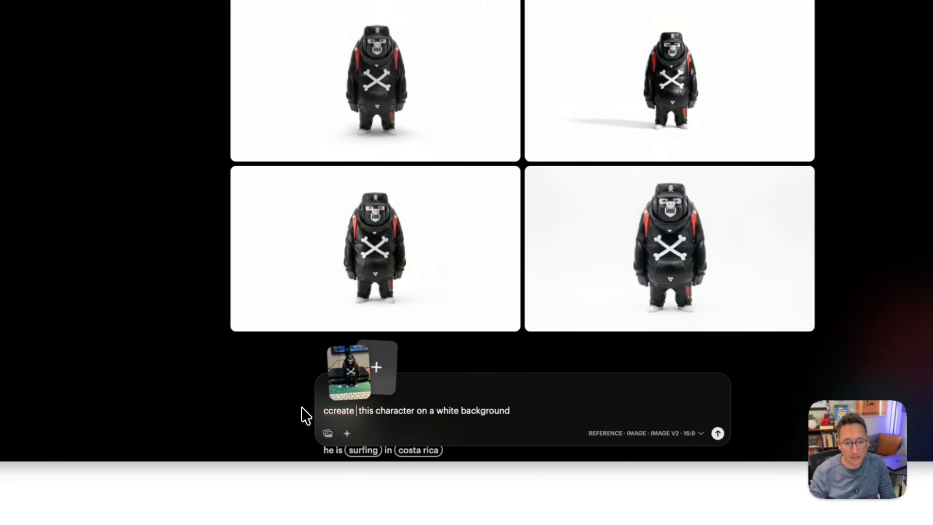
pyautogui.write(' an image of')
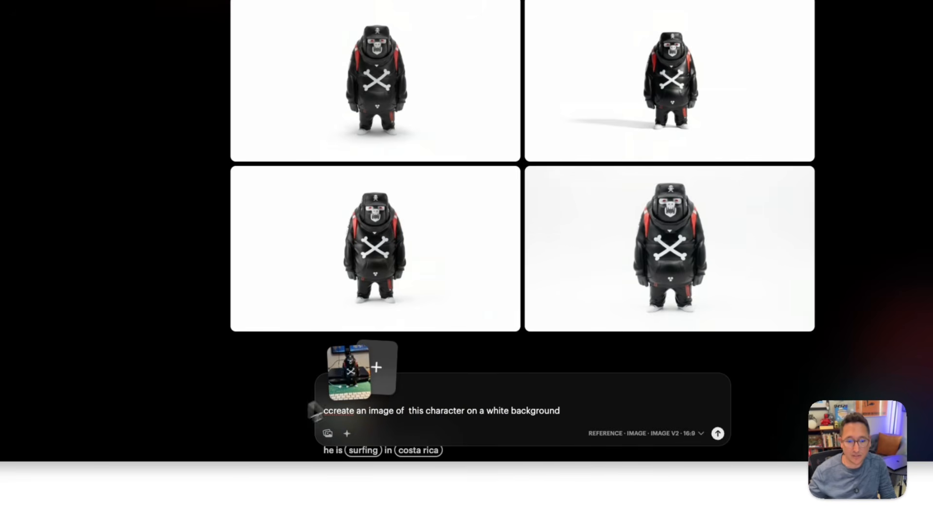
# Step: Insert "isolated" after "character" in the prompt and correct the misspelled opening word to "create"
pyautogui.click(469, 410)
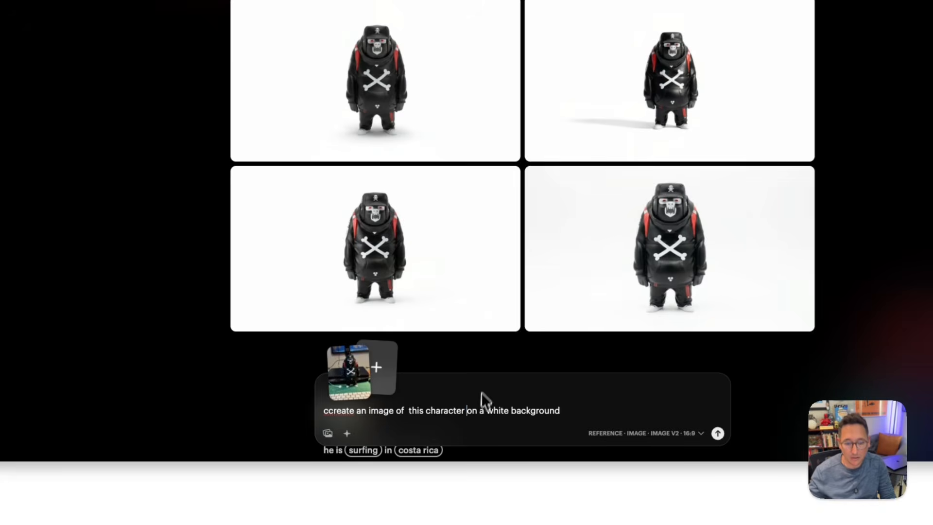
pyautogui.write('isolated')
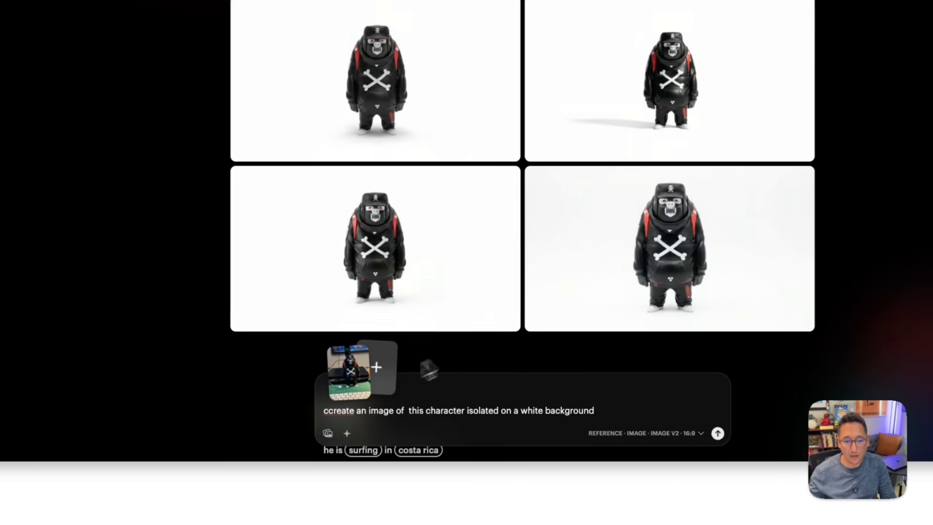
pyautogui.click(354, 404)
pyautogui.press('BackSpace')
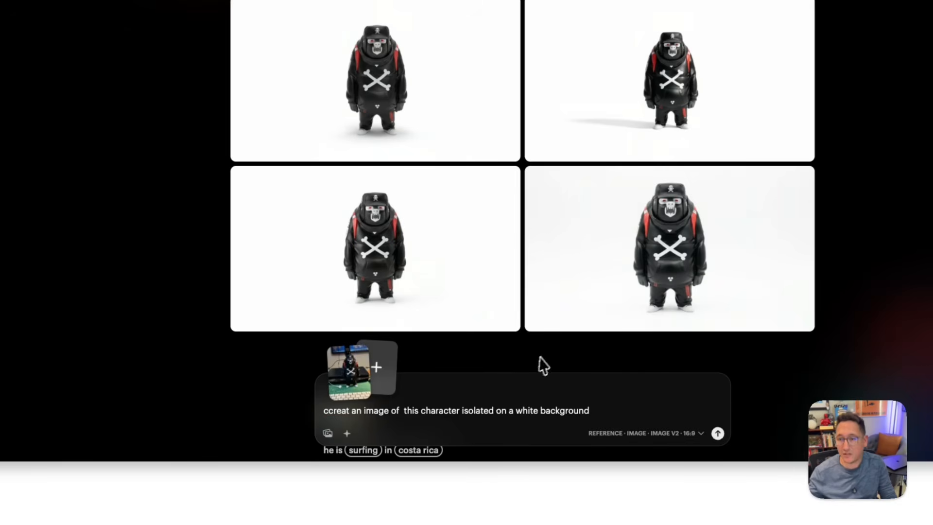
pyautogui.moveTo(353, 414); pyautogui.dragTo(328, 412)
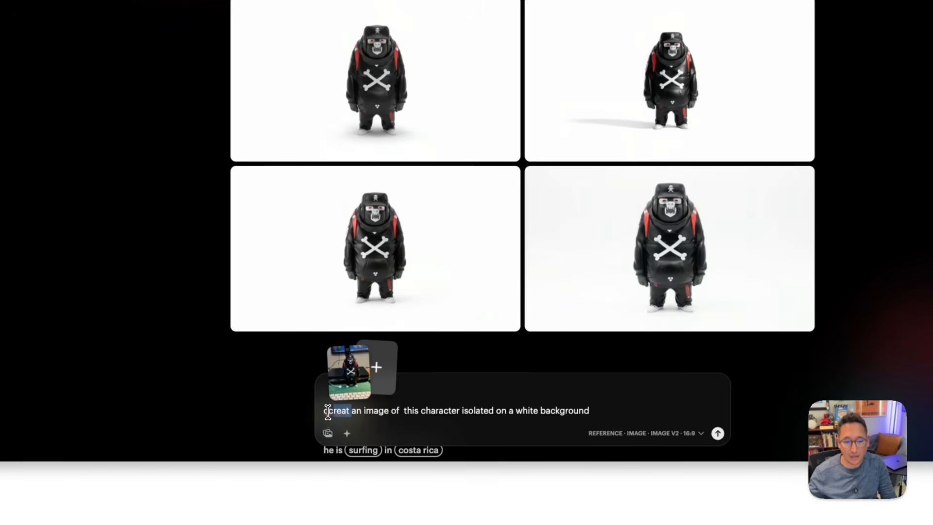
pyautogui.write('reat')
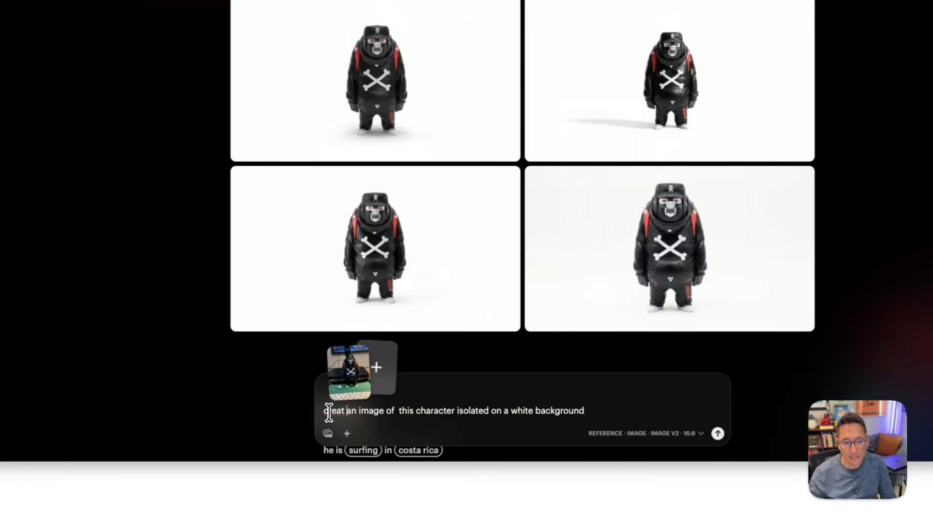
pyautogui.write('e')
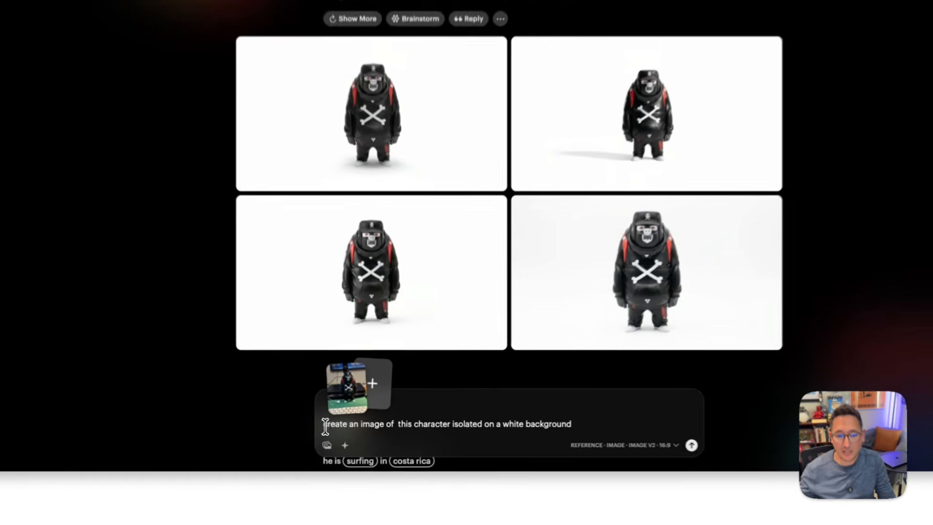
# Step: Clear the whole prompt and remove the attached figurine photo from the references
pyautogui.moveTo(325, 427); pyautogui.dragTo(572, 427)
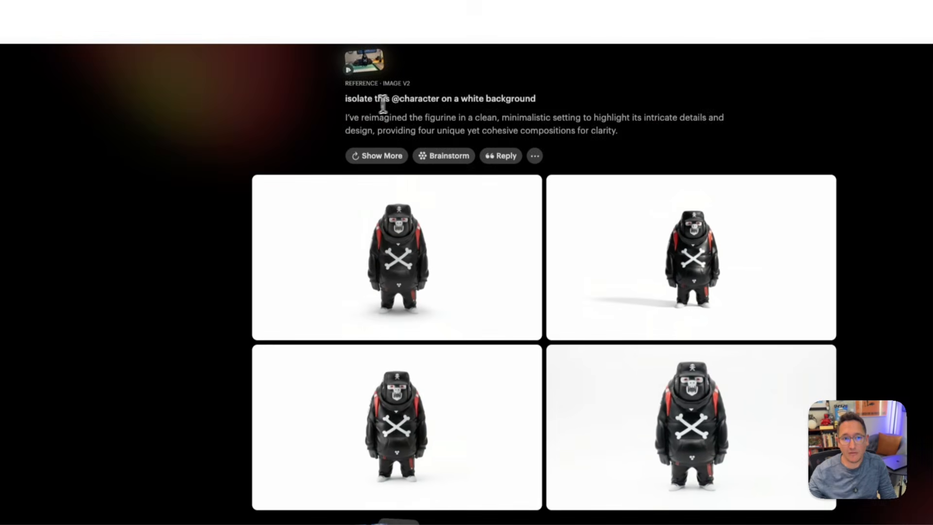
pyautogui.moveTo(372, 98); pyautogui.dragTo(344, 99)
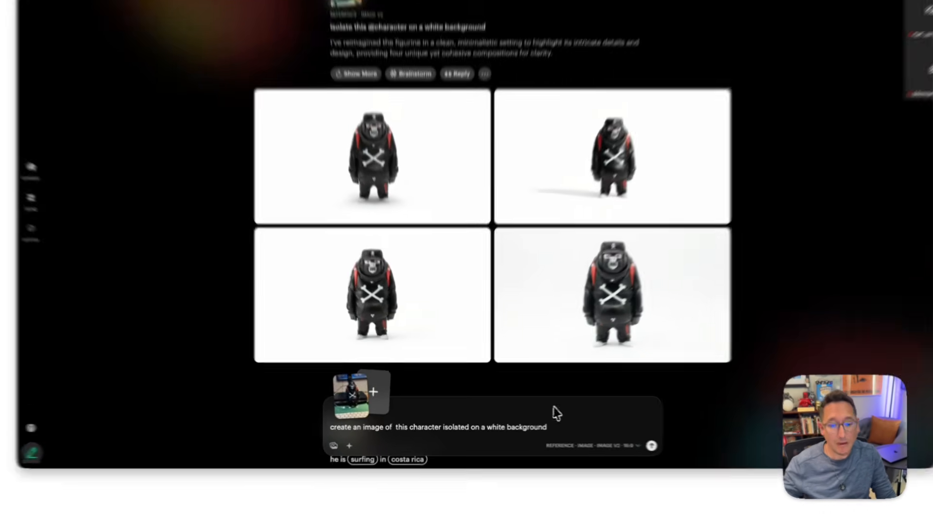
pyautogui.moveTo(526, 427); pyautogui.dragTo(340, 424)
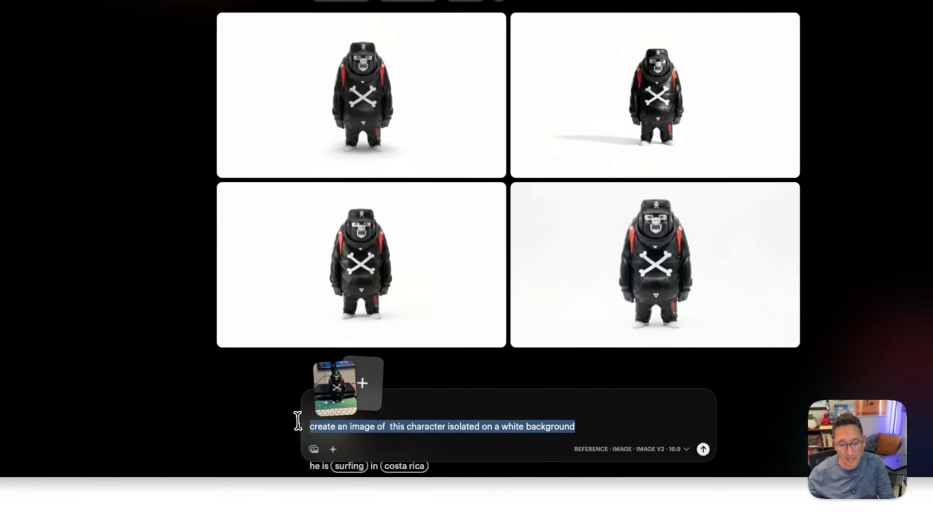
pyautogui.press('BackSpace')
pyautogui.moveTo(339, 385)
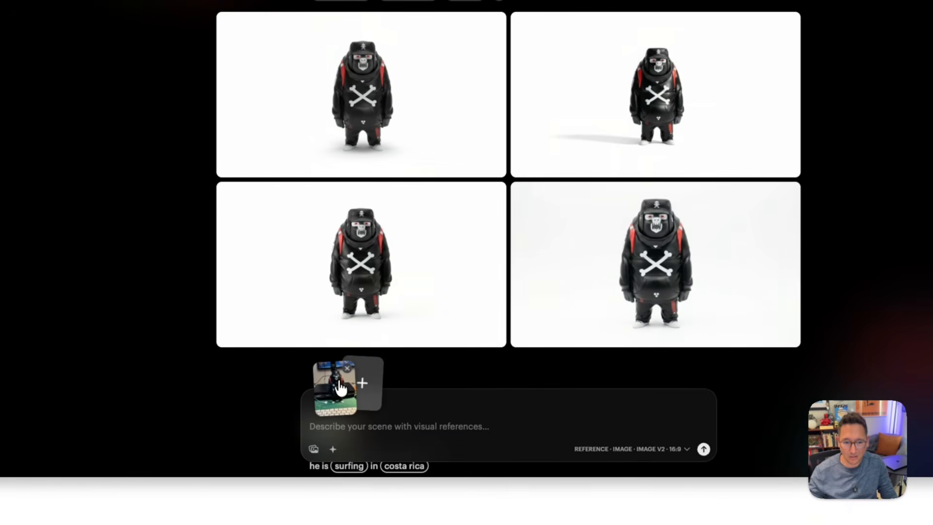
pyautogui.click(348, 374)
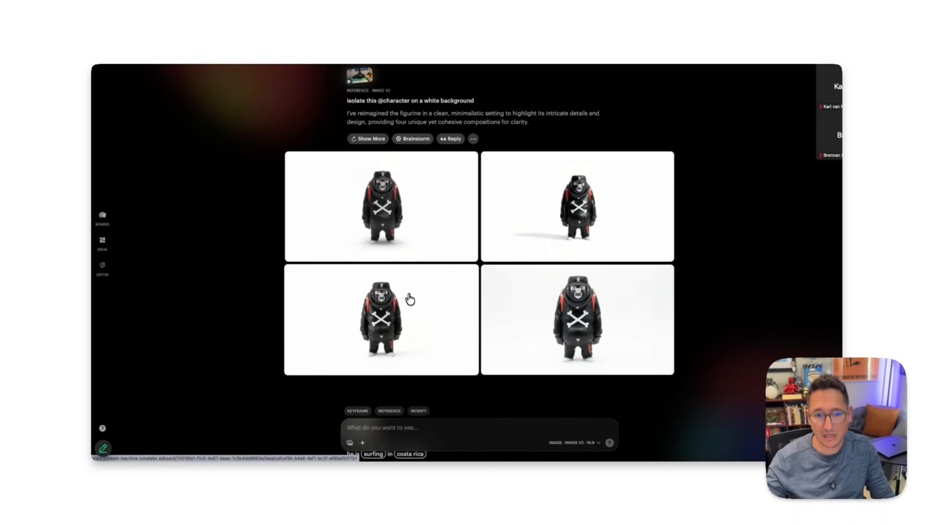
# Step: Attach the isolated white-background figurine image as a reference and set the image model to Image V2
pyautogui.moveTo(410, 299); pyautogui.dragTo(368, 404)
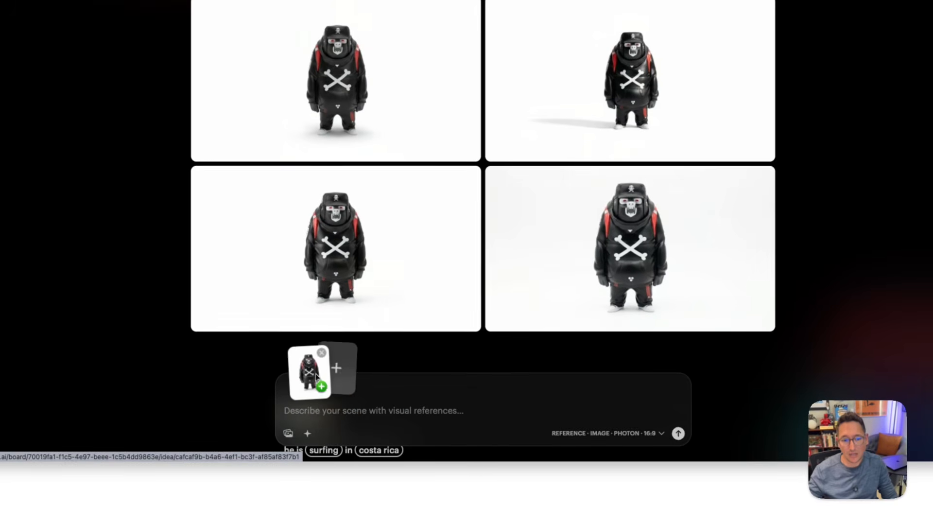
pyautogui.moveTo(316, 375); pyautogui.dragTo(612, 435)
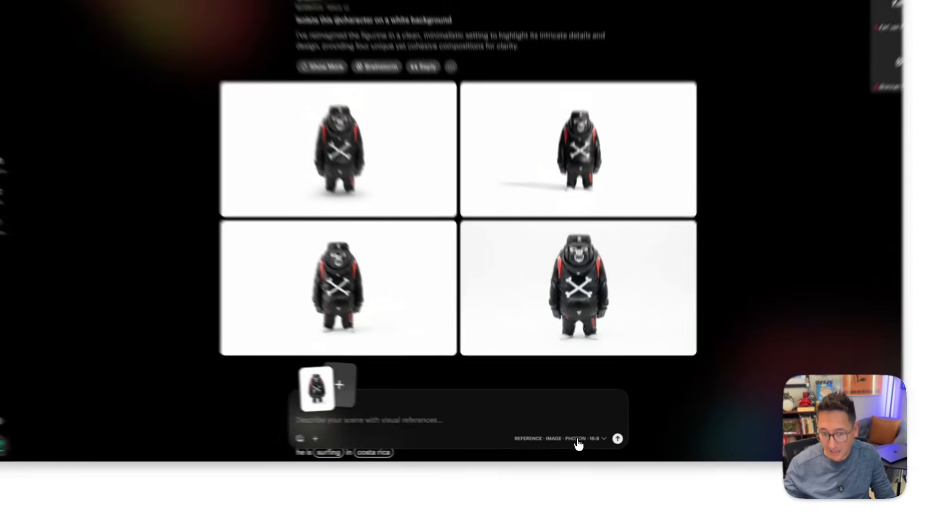
pyautogui.click(577, 442)
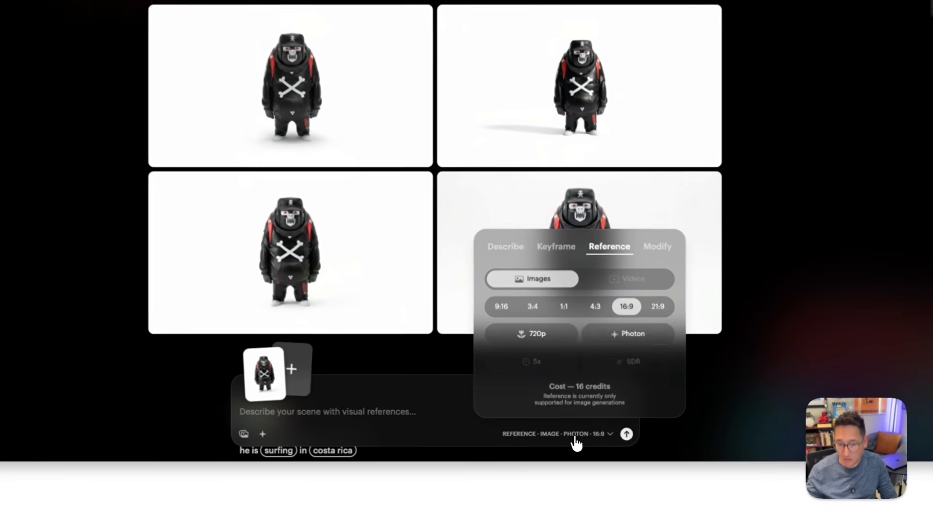
pyautogui.click(623, 335)
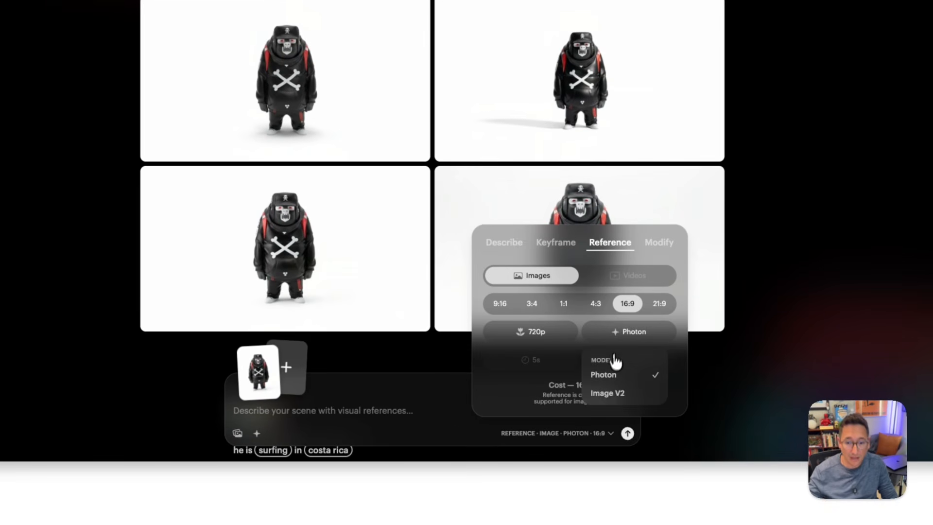
pyautogui.click(616, 393)
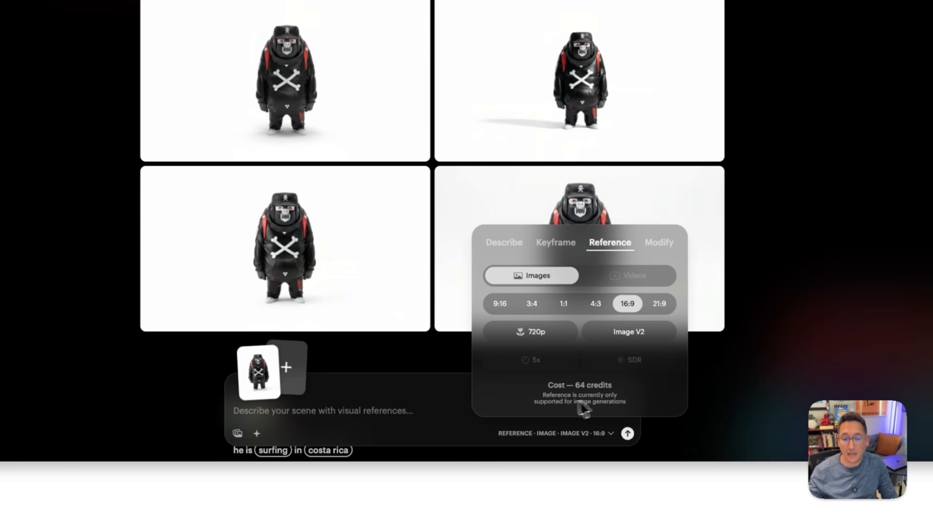
pyautogui.click(396, 412)
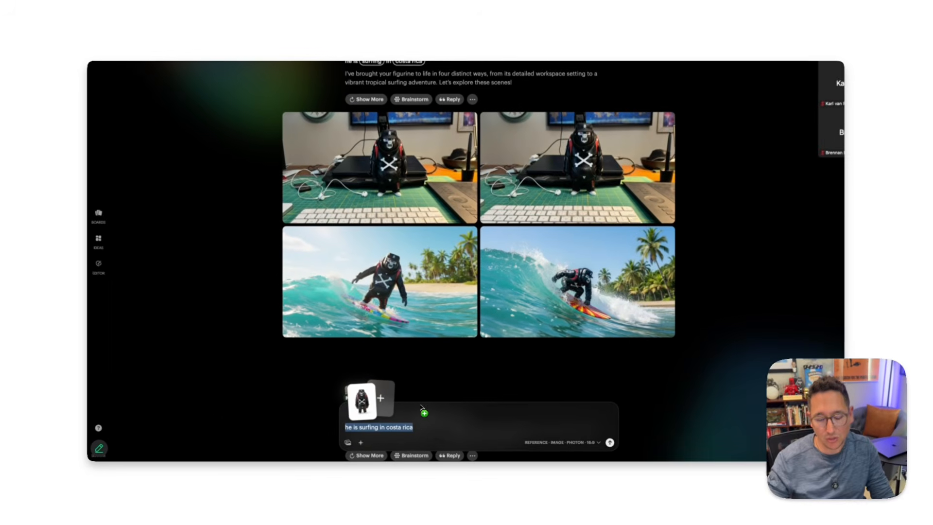
# Step: Go to the multi-angle character sheet results and set the model for the referenced image generation to Image V2
pyautogui.scroll(-20, 465, 318)
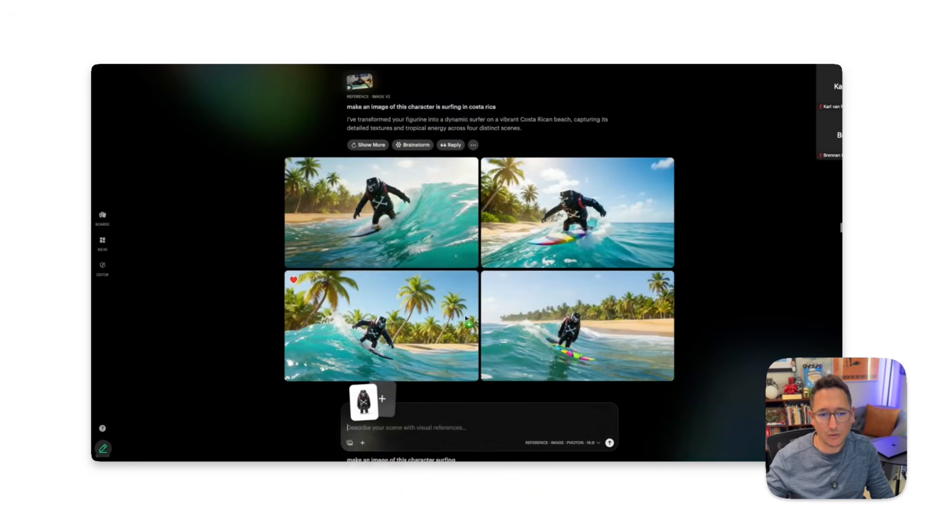
pyautogui.scroll(-15, 466, 326)
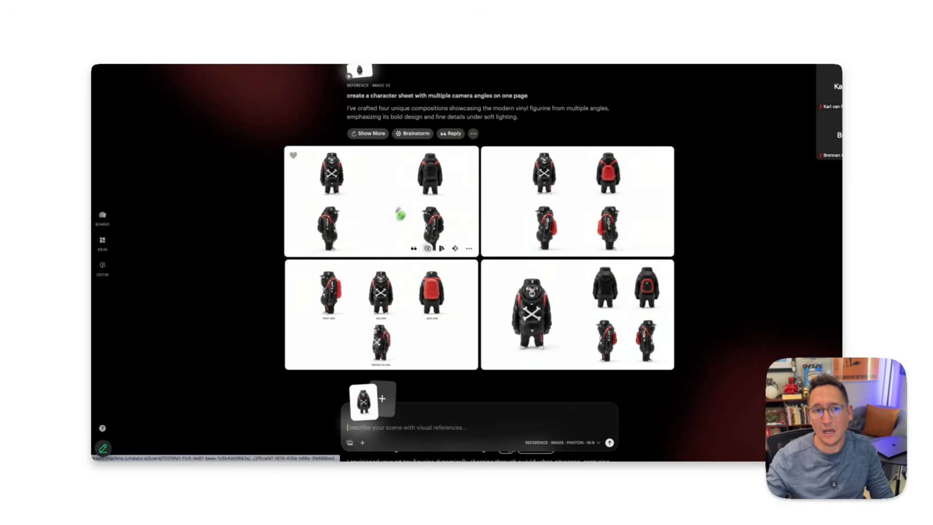
pyautogui.moveTo(394, 242); pyautogui.dragTo(441, 319)
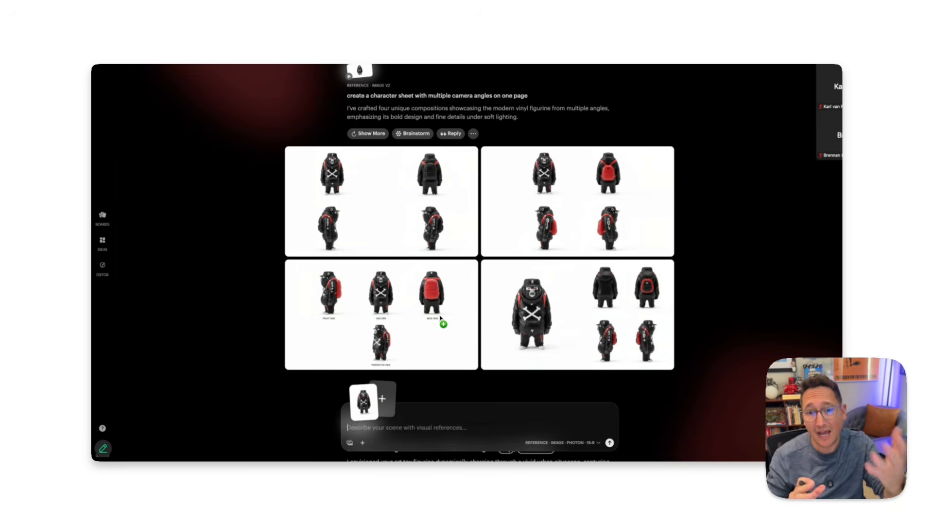
pyautogui.moveTo(444, 317); pyautogui.dragTo(512, 332)
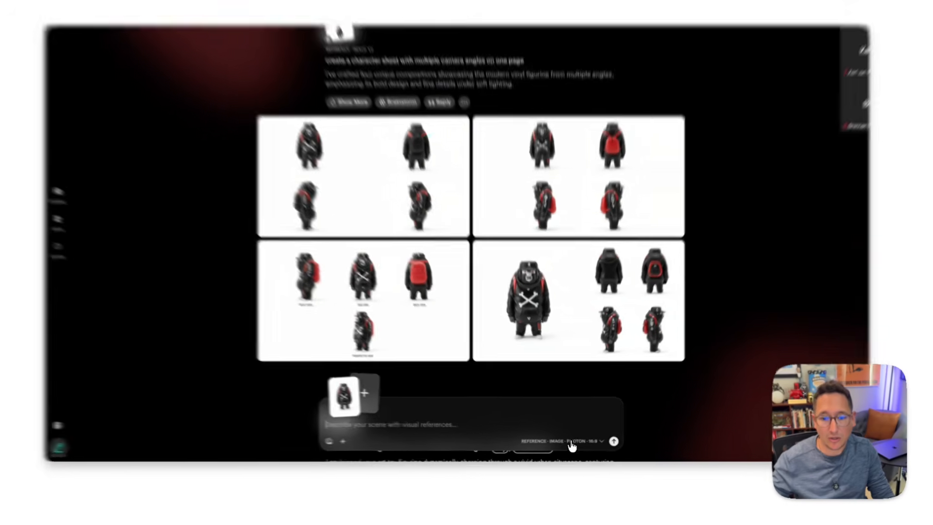
pyautogui.click(564, 442)
pyautogui.click(636, 341)
pyautogui.click(626, 399)
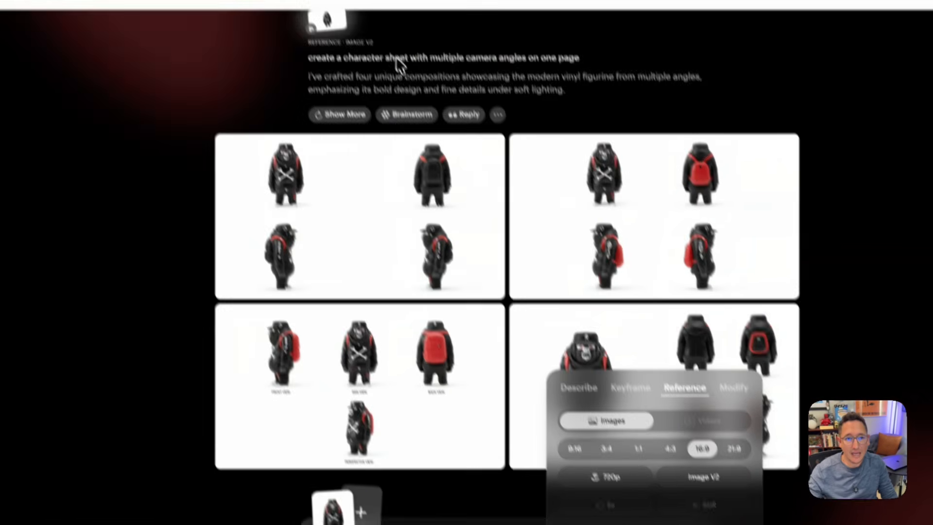
# Step: Copy the earlier prompt "create a character sheet with multiple camera angles on one page" into the empty prompt
pyautogui.click(454, 91)
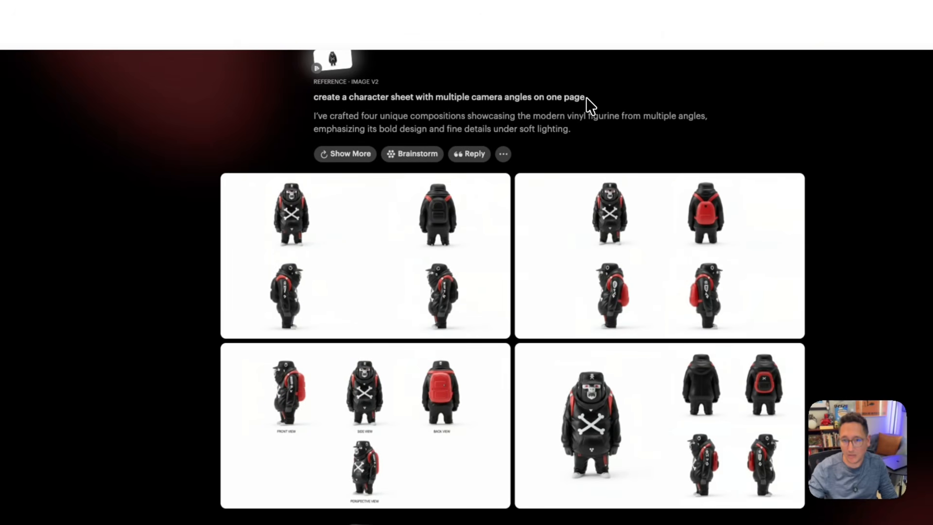
pyautogui.moveTo(585, 97); pyautogui.dragTo(311, 102)
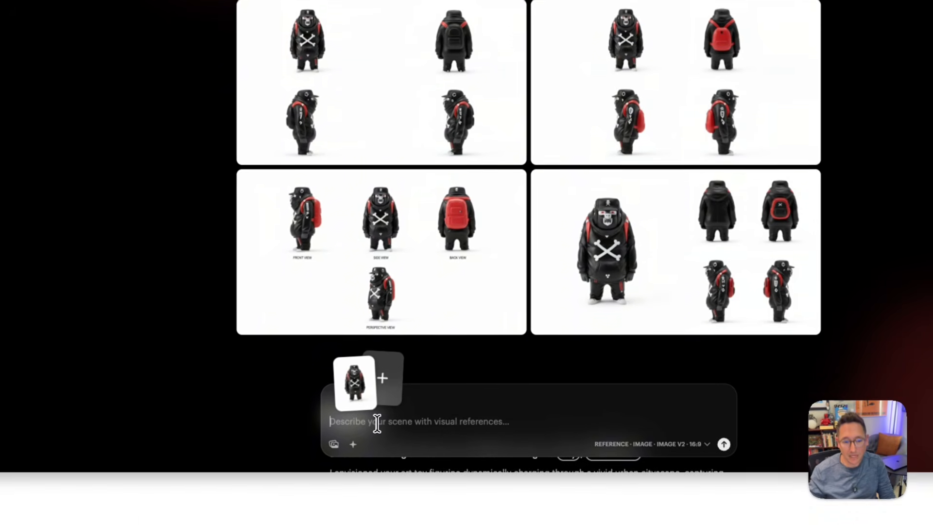
pyautogui.write('create a character sheet with multiple camera angles on one page')
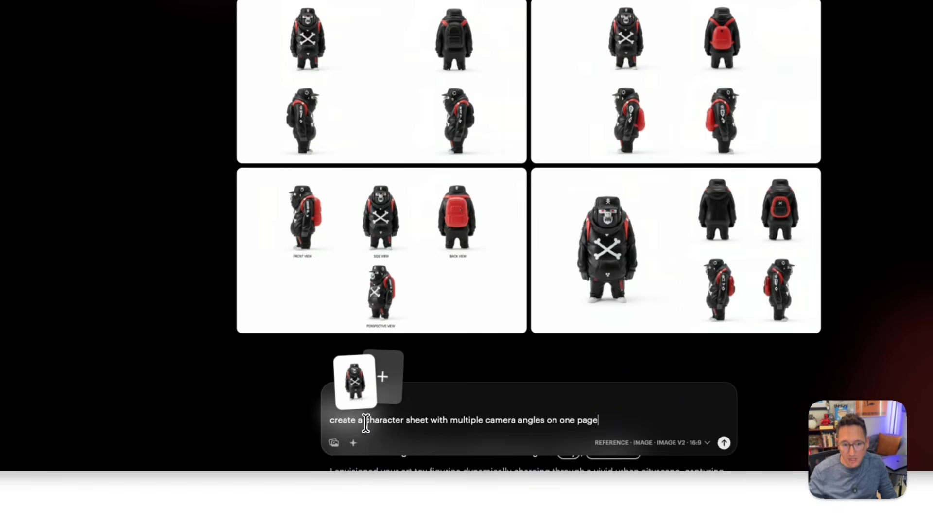
# Step: Try inserting "image of a" before "character sheet" and removing "on one page" from the prompt, restoring the original wording
pyautogui.write('image ')
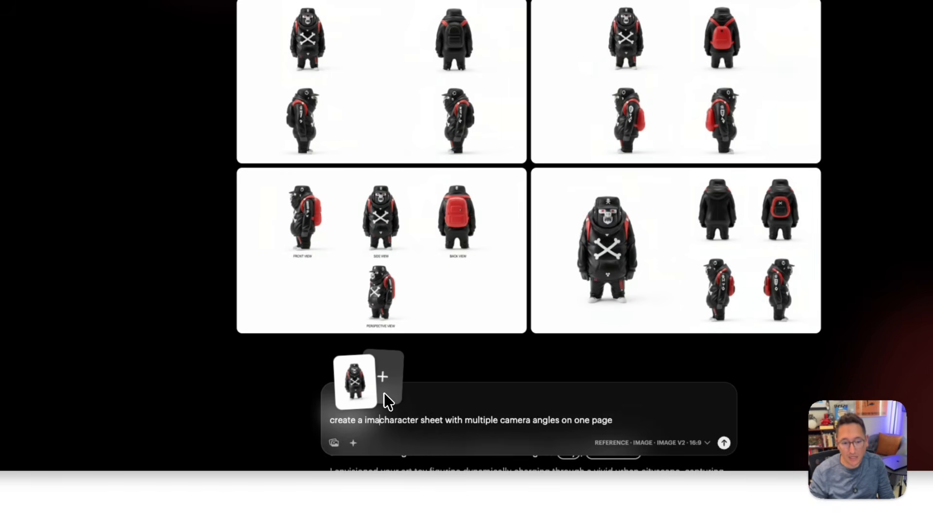
pyautogui.write('of a')
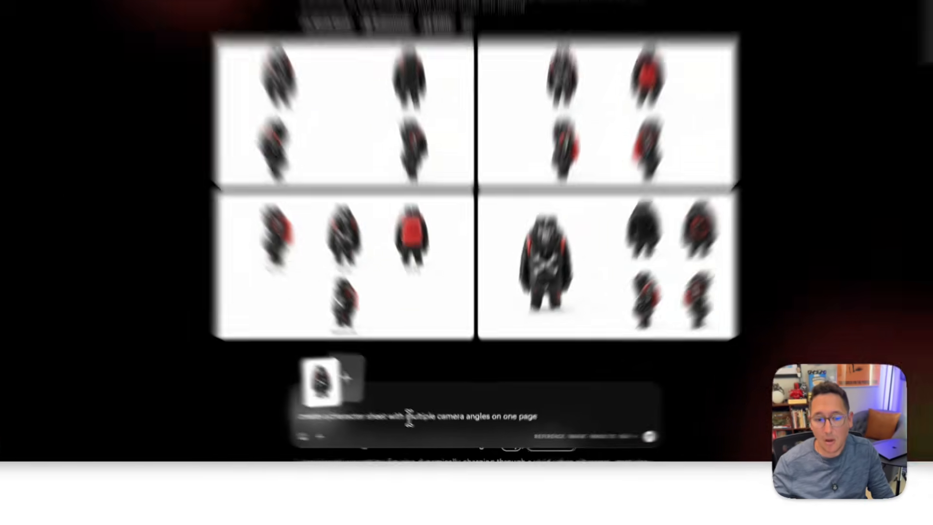
pyautogui.moveTo(428, 428); pyautogui.dragTo(486, 428)
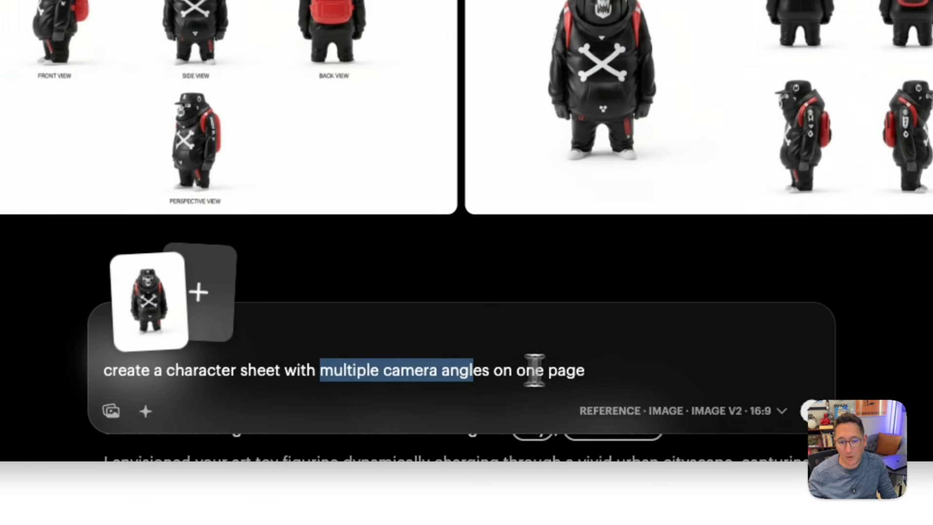
pyautogui.click(527, 428)
pyautogui.moveTo(588, 369); pyautogui.dragTo(488, 375)
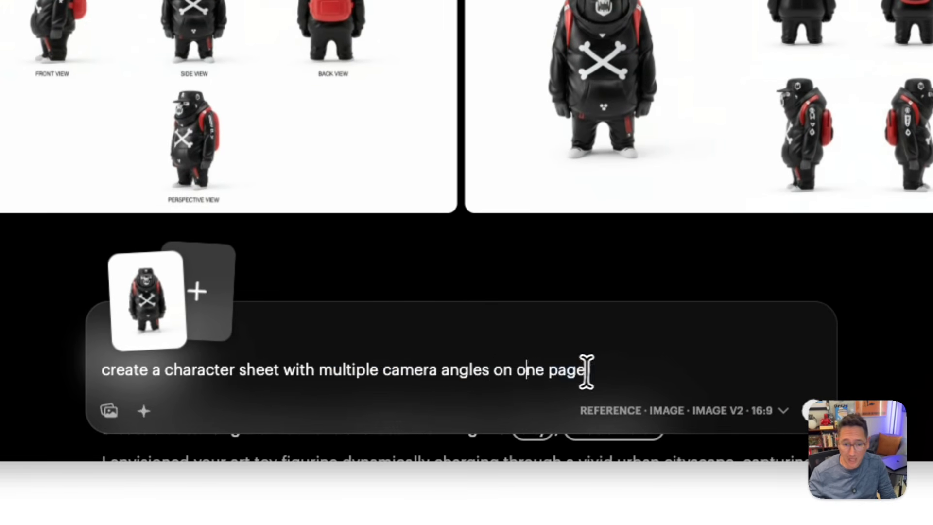
pyautogui.moveTo(587, 371); pyautogui.dragTo(491, 376)
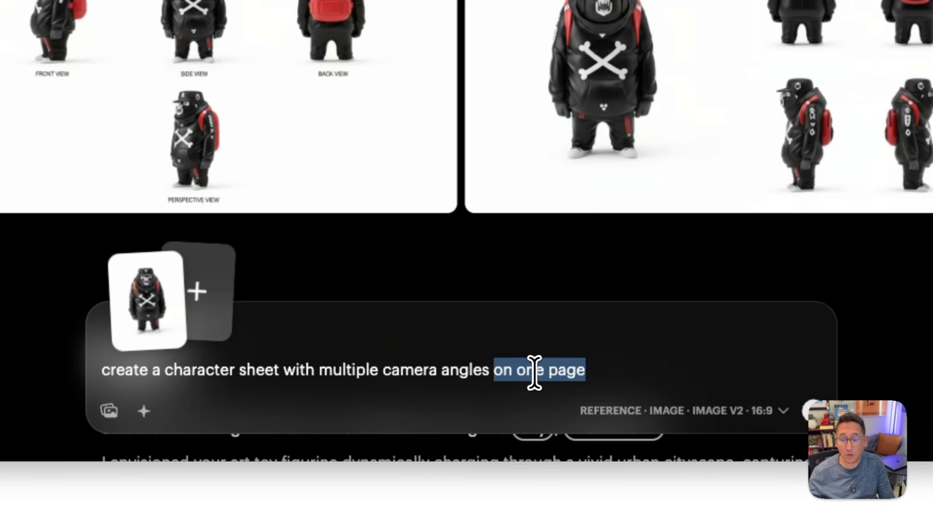
pyautogui.moveTo(592, 368); pyautogui.dragTo(495, 372)
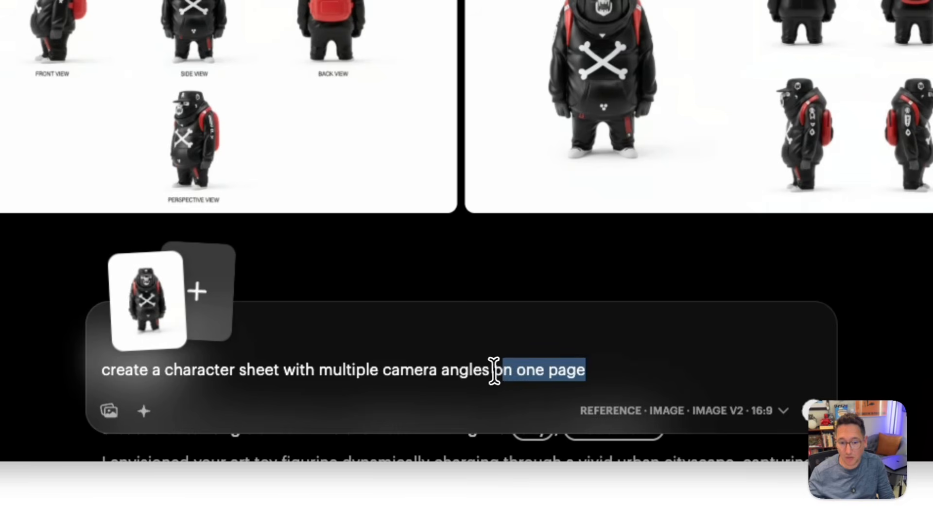
pyautogui.press('BackSpace')
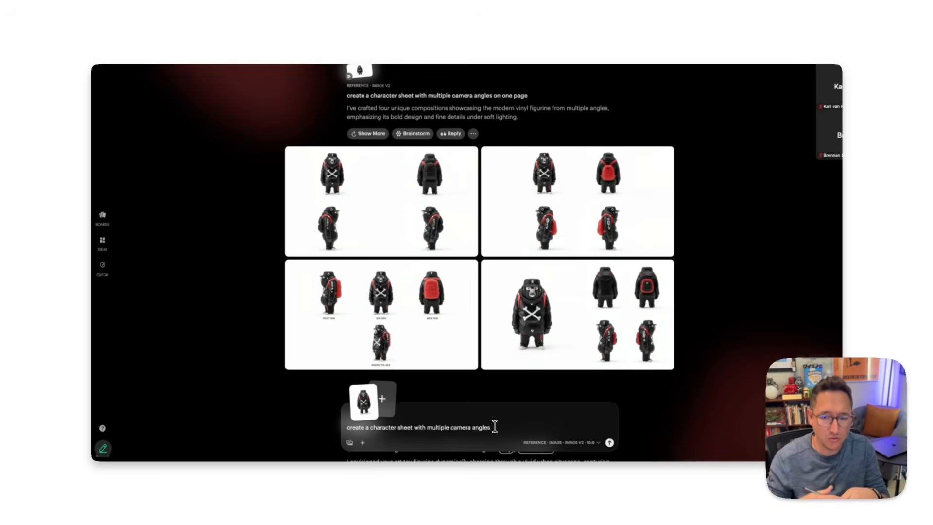
pyautogui.hotkey('ctrl', 'z')
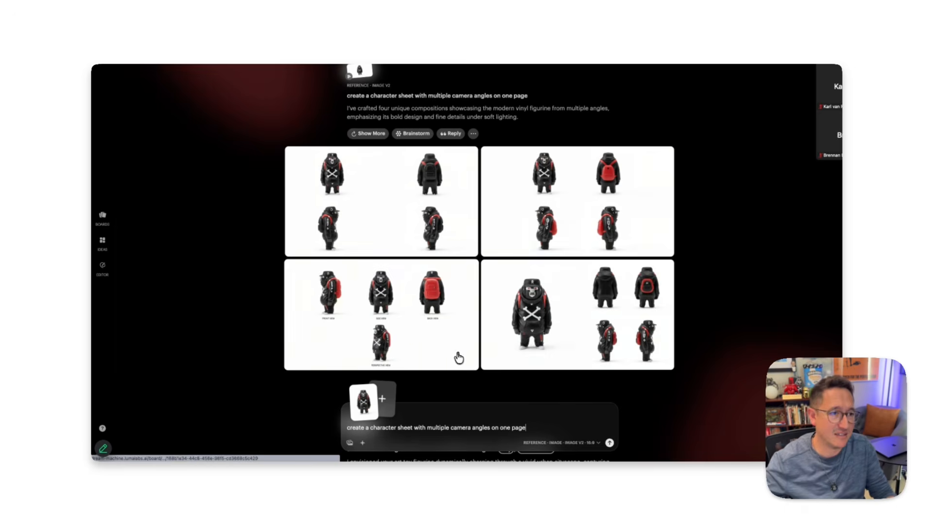
# Step: Try attaching a generated multi-angle character sheet as the reference image
pyautogui.scroll(-5, 496, 304)
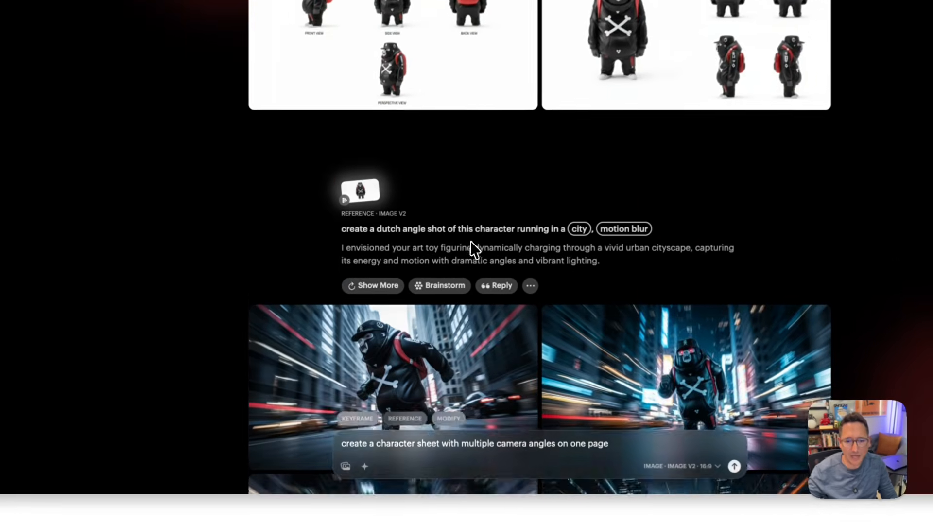
pyautogui.scroll(-3, 471, 241)
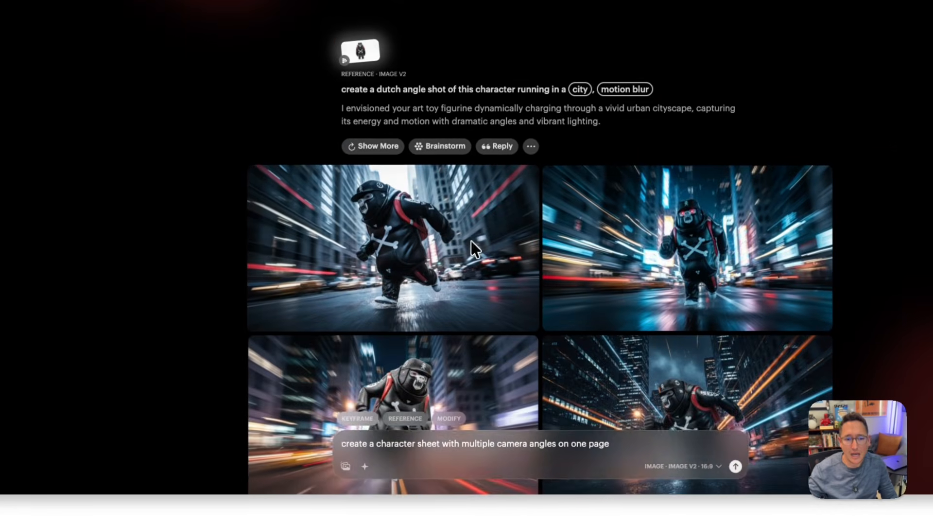
pyautogui.scroll(5, 470, 242)
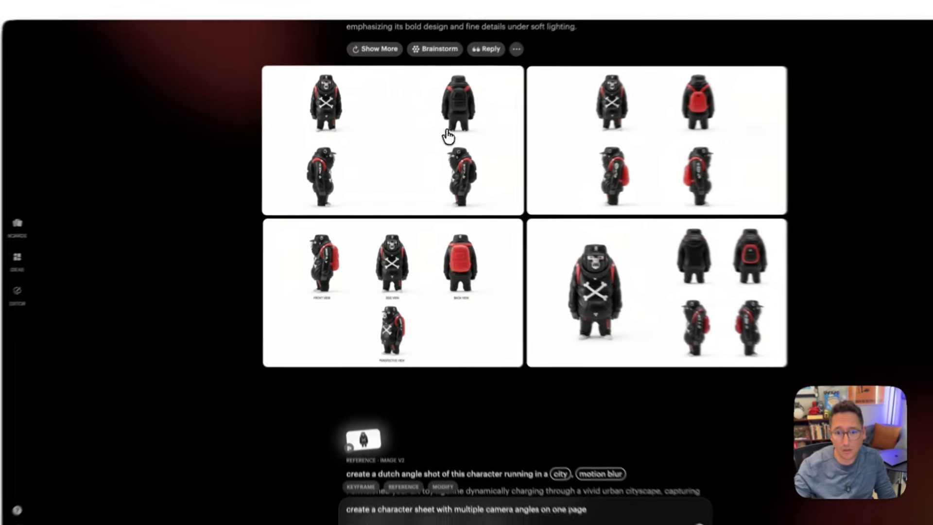
pyautogui.moveTo(422, 149); pyautogui.dragTo(395, 407)
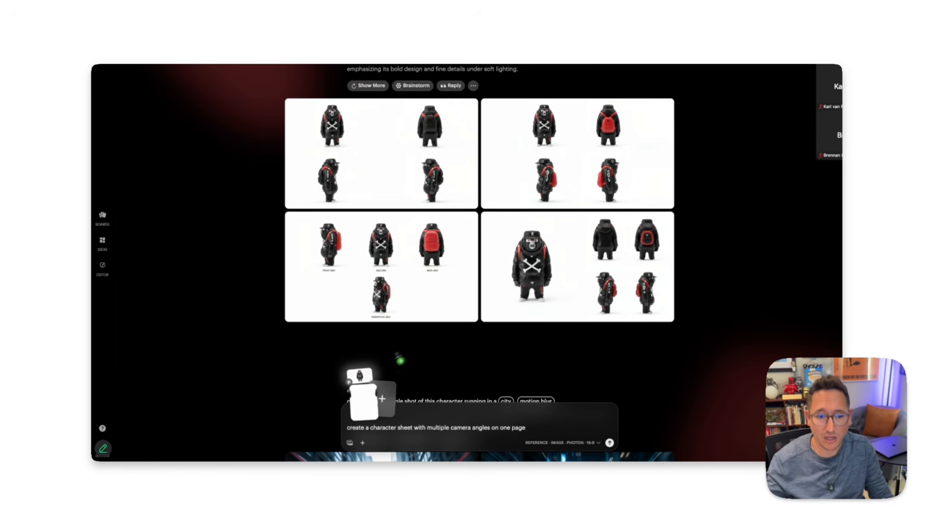
pyautogui.click(373, 390)
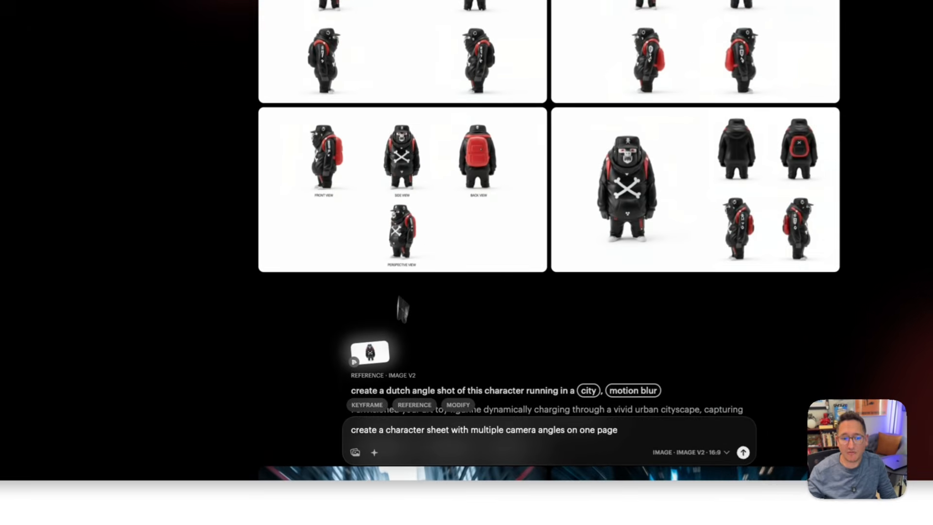
# Step: Reuse the prompt "create a dutch angle shot of this character running in a city, motion blur" with its isolated figurine reference
pyautogui.scroll(-2, 389, 339)
pyautogui.scroll(-2, 361, 310)
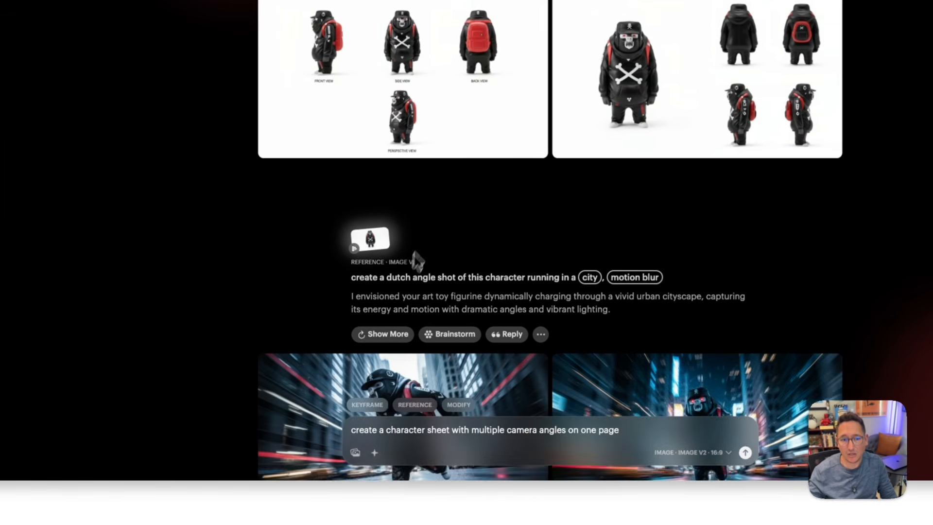
pyautogui.click(378, 212)
pyautogui.click(383, 226)
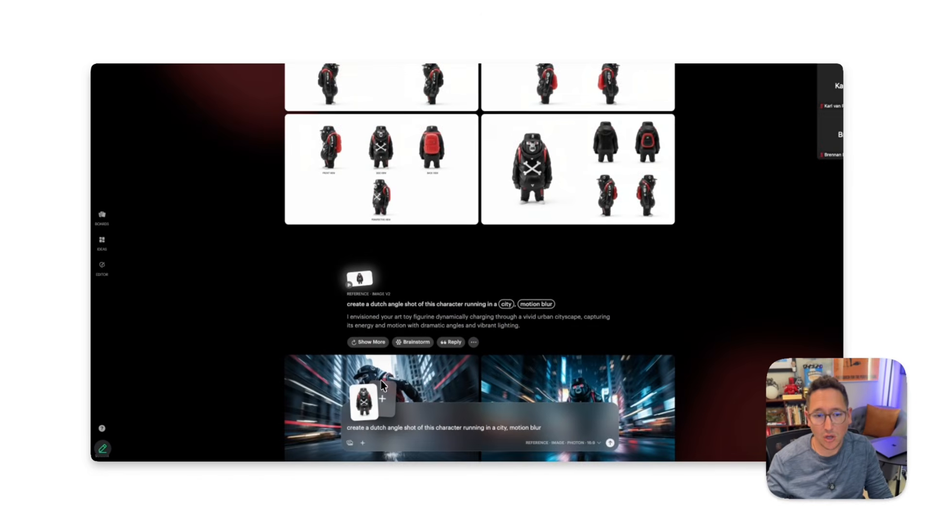
# Step: Examine the generated images of the character running in the city and the wording of their dutch angle prompt
pyautogui.scroll(-2, 534, 60)
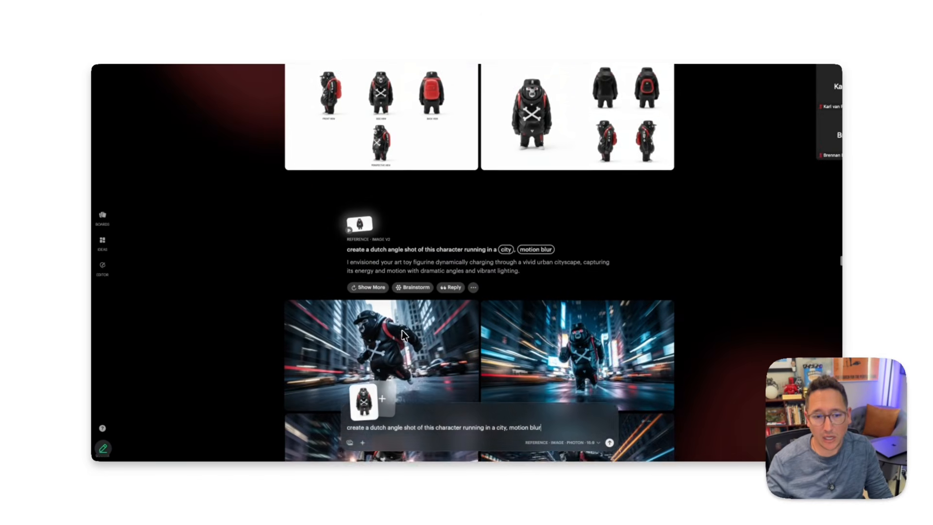
pyautogui.scroll(-1, 402, 331)
pyautogui.scroll(-2, 426, 355)
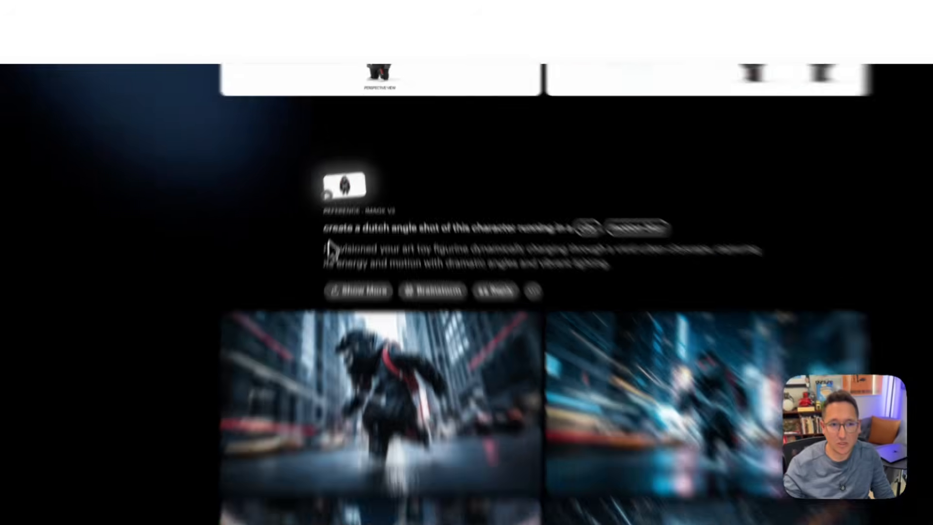
pyautogui.moveTo(324, 230); pyautogui.dragTo(375, 232)
pyautogui.click(389, 231)
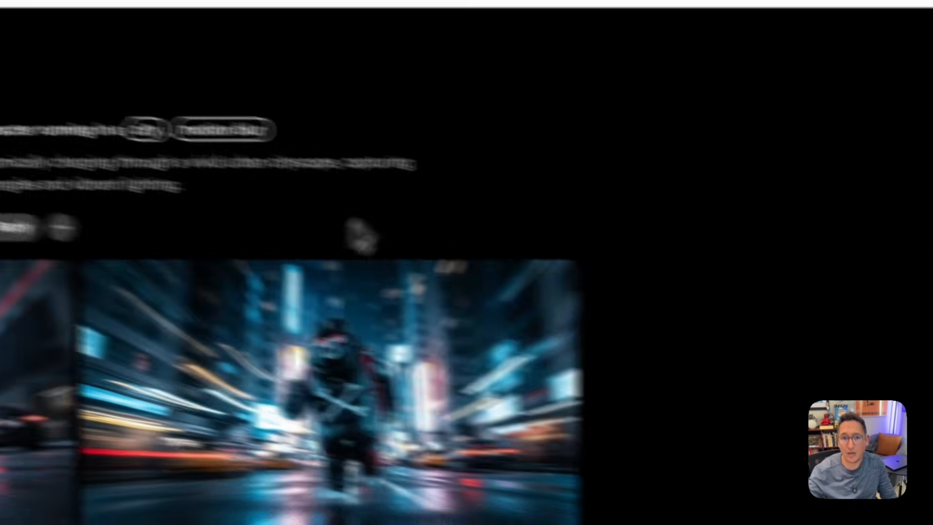
pyautogui.moveTo(270, 130); pyautogui.dragTo(4, 180)
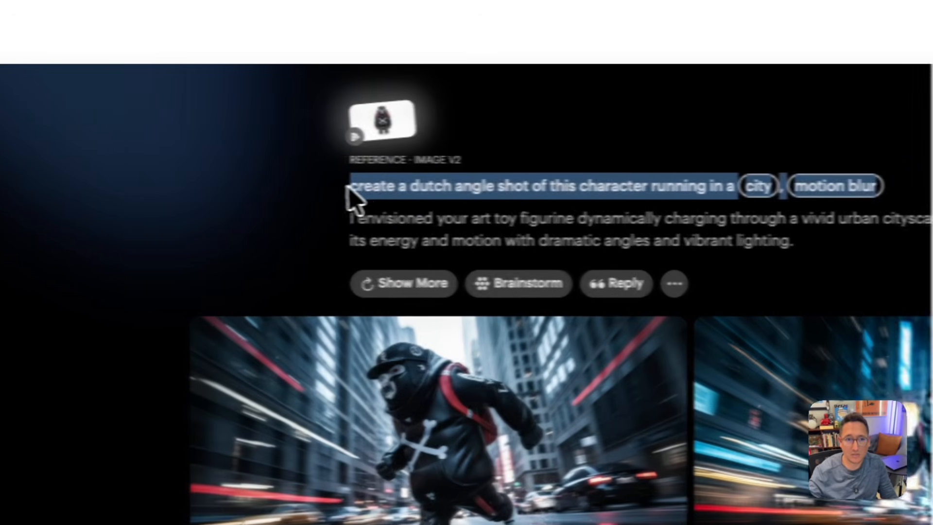
pyautogui.click(495, 189)
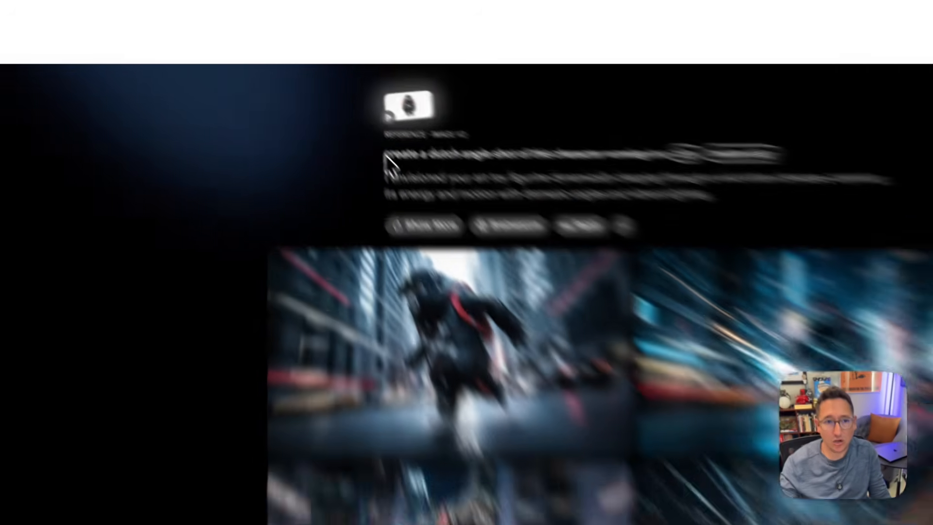
pyautogui.moveTo(388, 158); pyautogui.dragTo(462, 158)
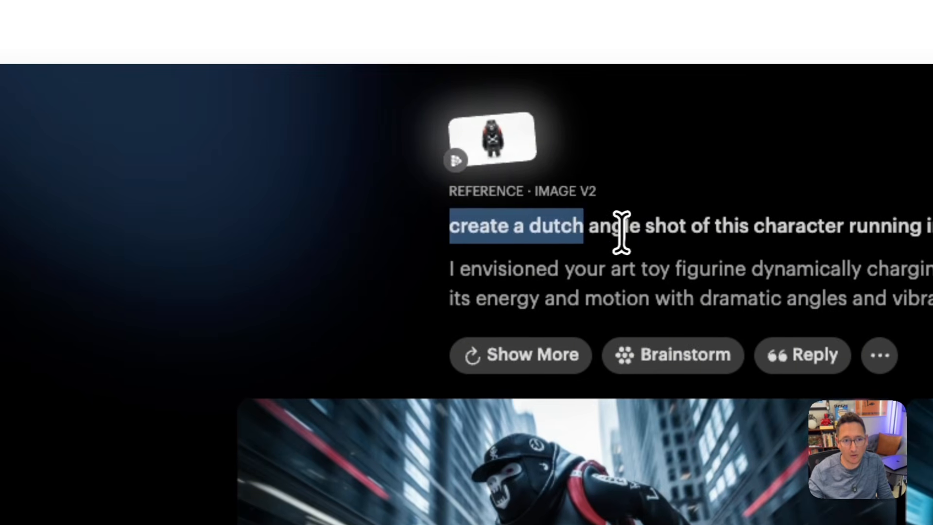
# Step: Read the shot type, action and setting wording of the dutch angle running prompt alongside its four images
pyautogui.click(624, 232)
pyautogui.moveTo(529, 229); pyautogui.dragTo(636, 232)
pyautogui.click(548, 228)
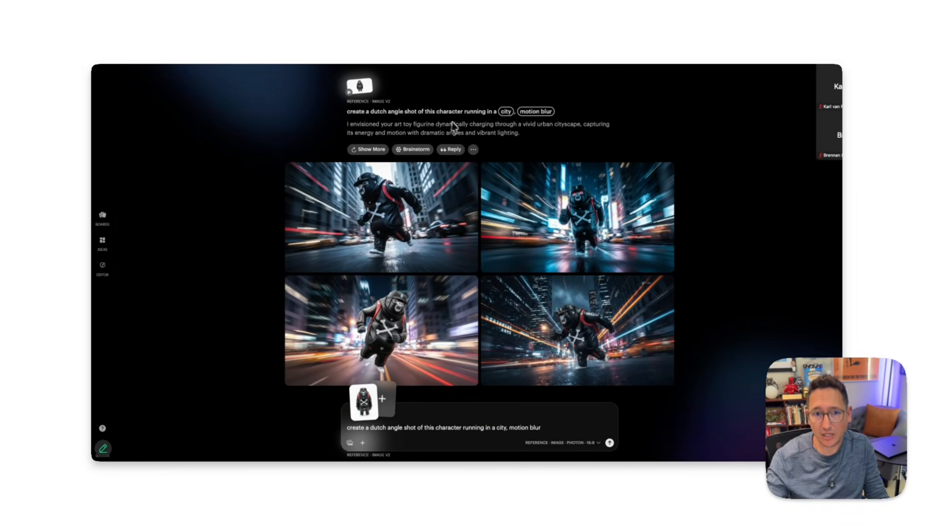
pyautogui.moveTo(463, 112); pyautogui.dragTo(506, 115)
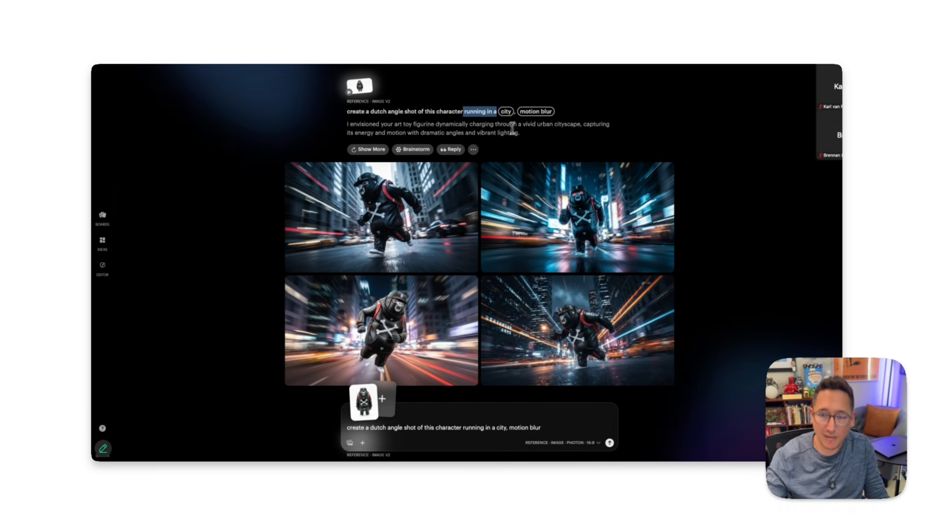
pyautogui.scroll(-2, 502, 132)
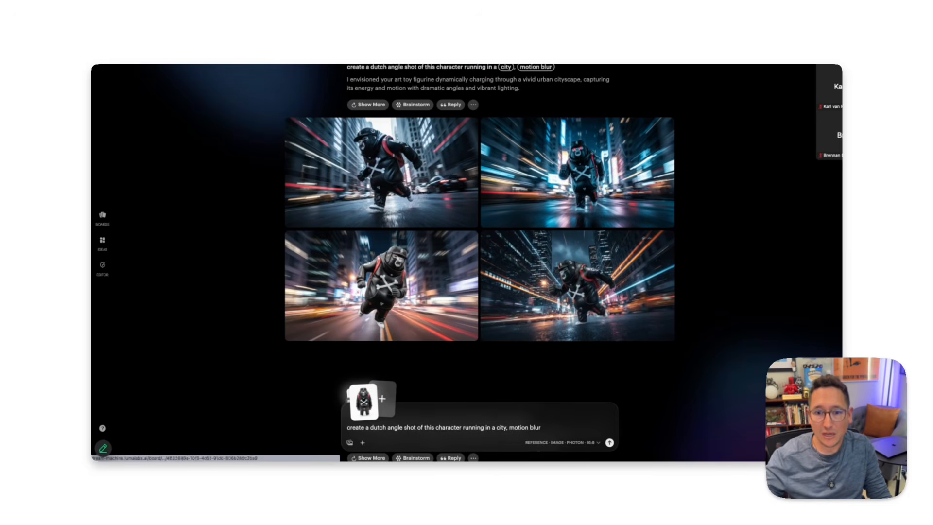
pyautogui.scroll(1, 429, 206)
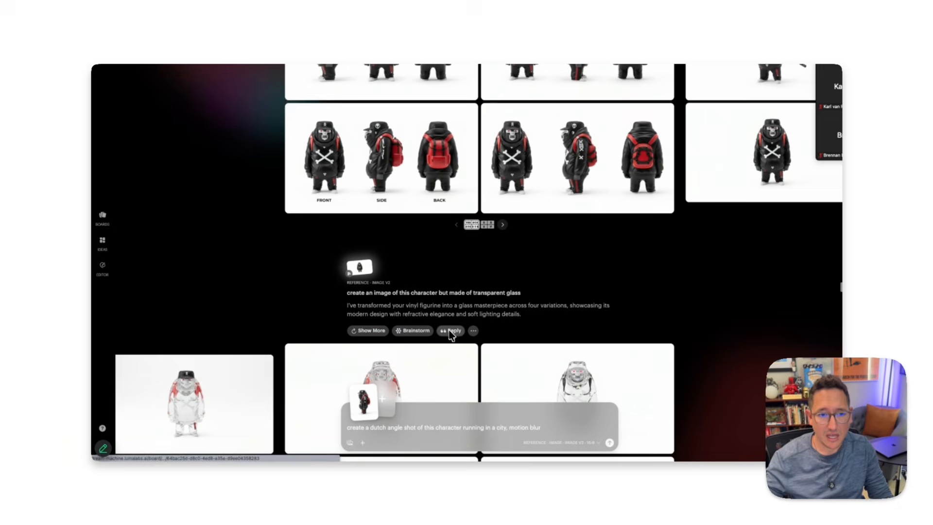
# Step: Review the transparent glass versions of the character and the "but made of transparent glass" wording of their prompt
pyautogui.scroll(-3, 450, 315)
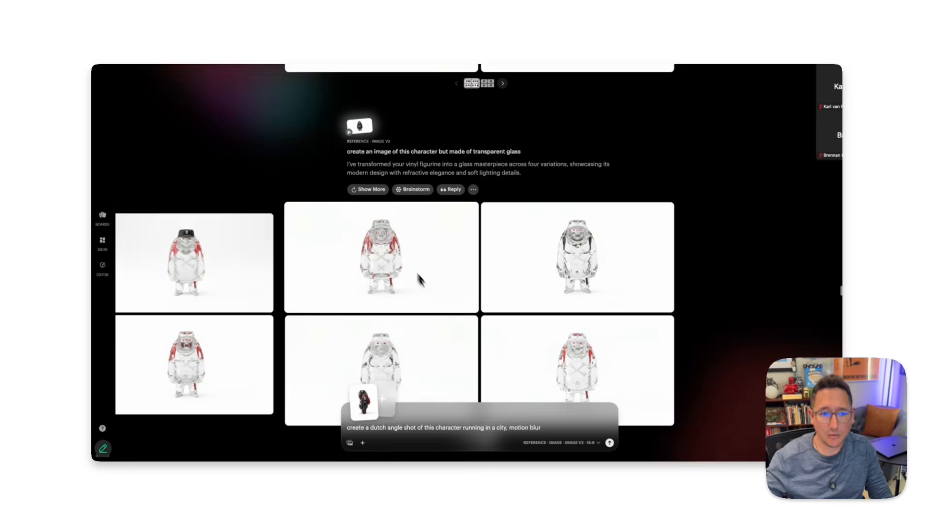
pyautogui.scroll(-2, 416, 271)
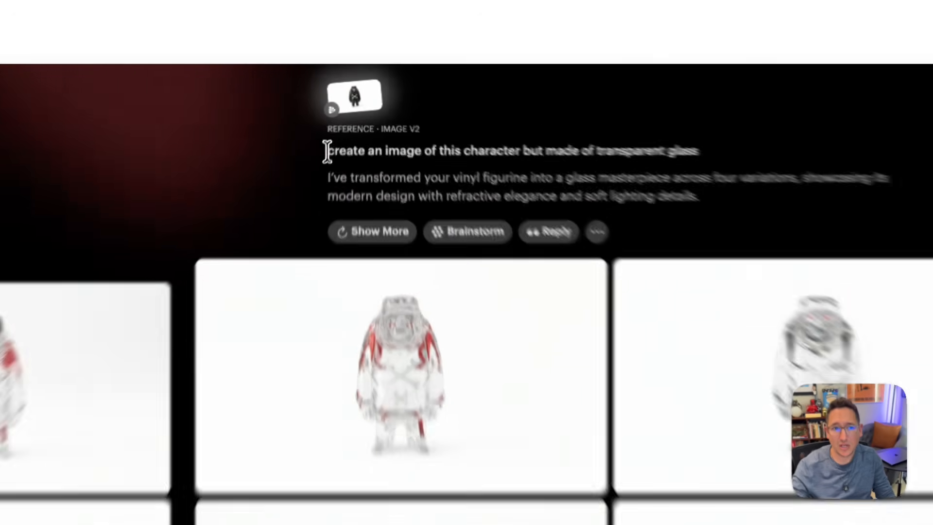
pyautogui.moveTo(347, 105); pyautogui.dragTo(373, 105)
pyautogui.moveTo(390, 177); pyautogui.dragTo(778, 183)
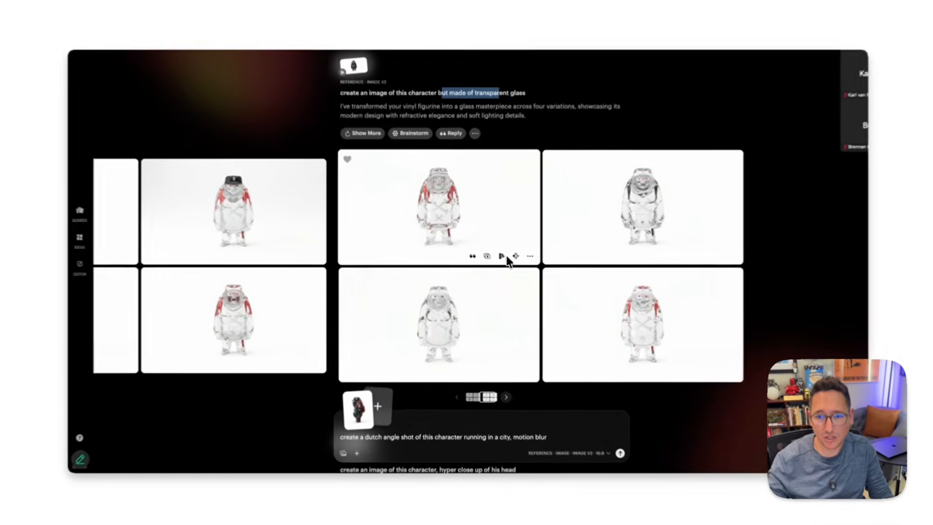
# Step: Review the head close-ups and the "hyper close up of his head" wording of their prompt
pyautogui.scroll(-10, 508, 261)
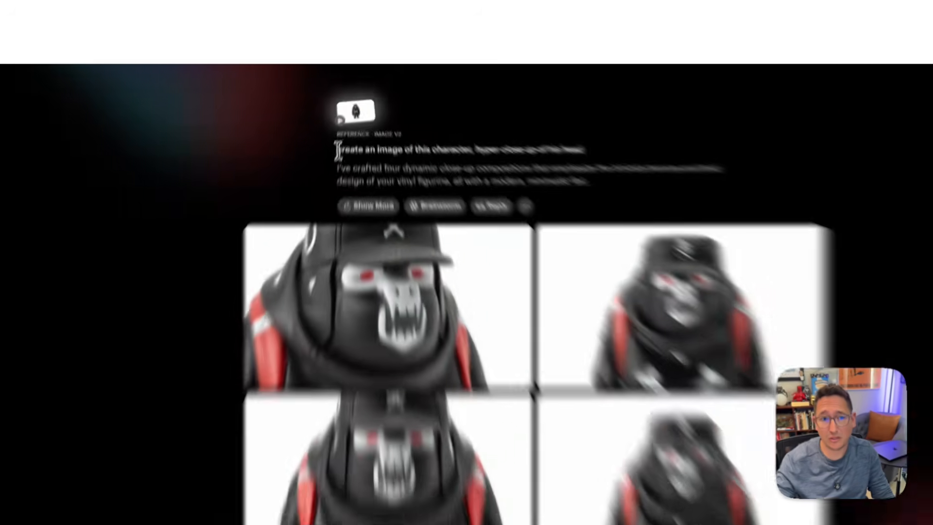
pyautogui.moveTo(347, 121); pyautogui.dragTo(365, 121)
pyautogui.moveTo(364, 214); pyautogui.dragTo(767, 229)
pyautogui.click(558, 216)
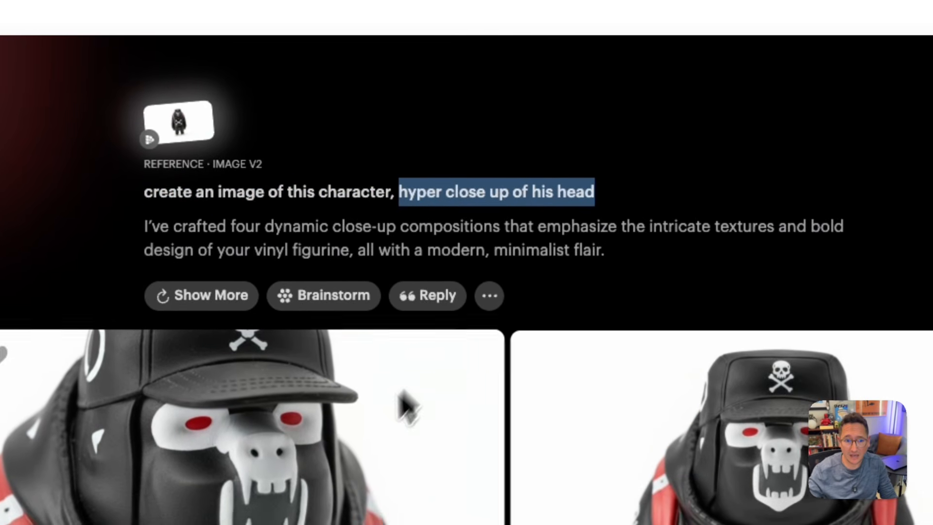
# Step: Compare the head close-up with its versions from the prompt "change the background to a beach in costa rica"
pyautogui.scroll(-8, 505, 283)
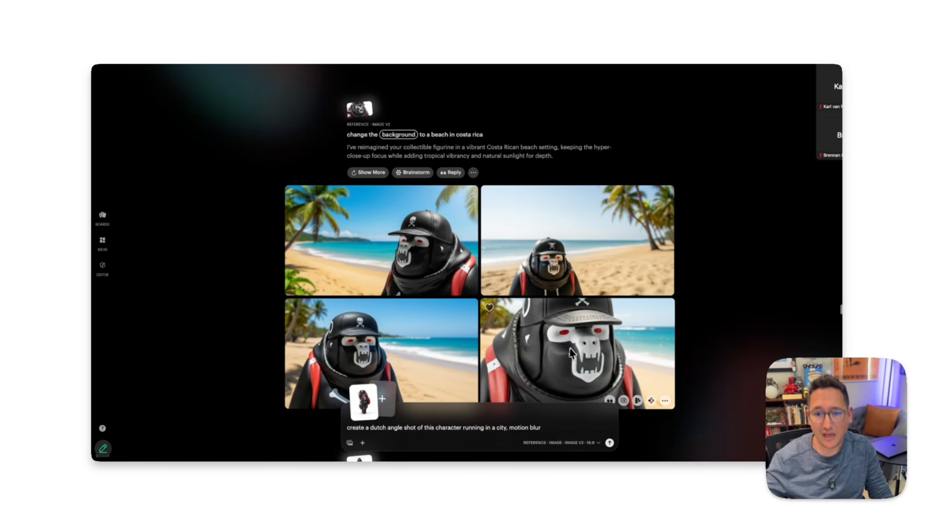
pyautogui.scroll(5, 407, 336)
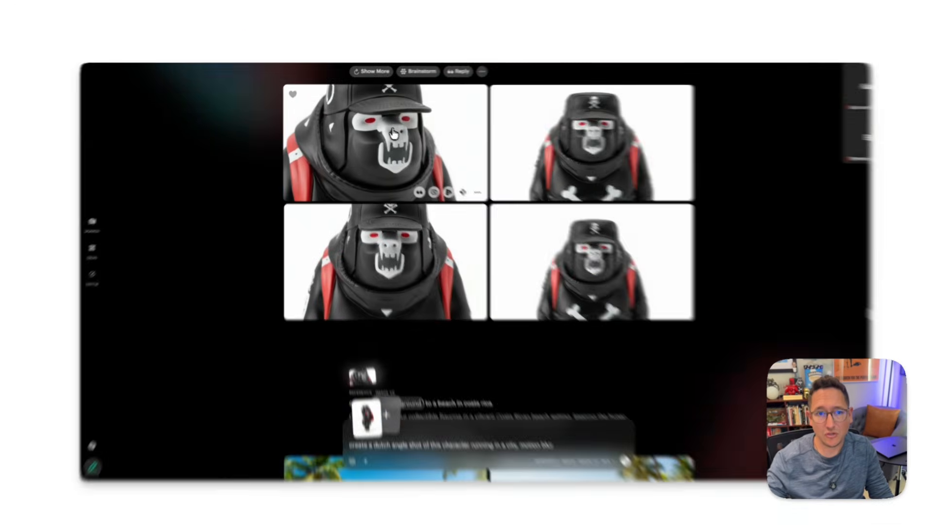
pyautogui.moveTo(394, 134); pyautogui.dragTo(420, 408)
pyautogui.scroll(-10, 430, 326)
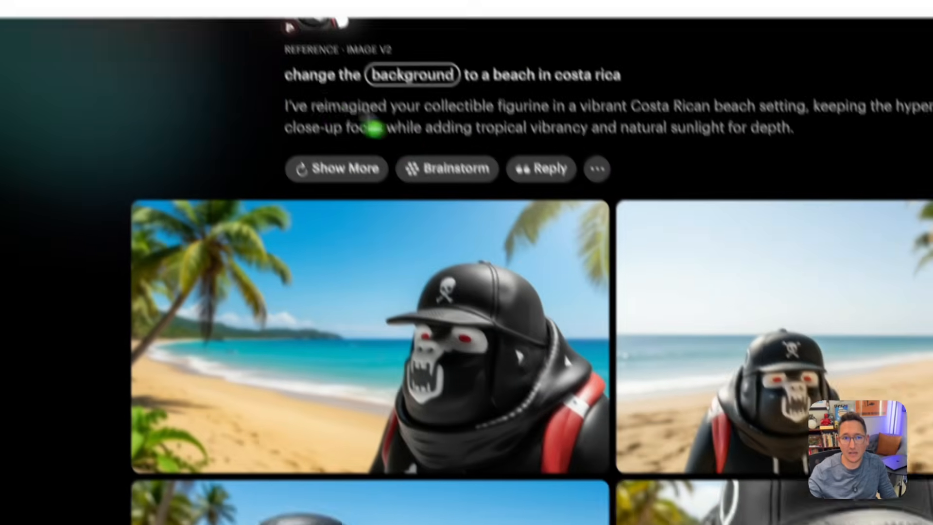
pyautogui.moveTo(312, 121); pyautogui.dragTo(642, 121)
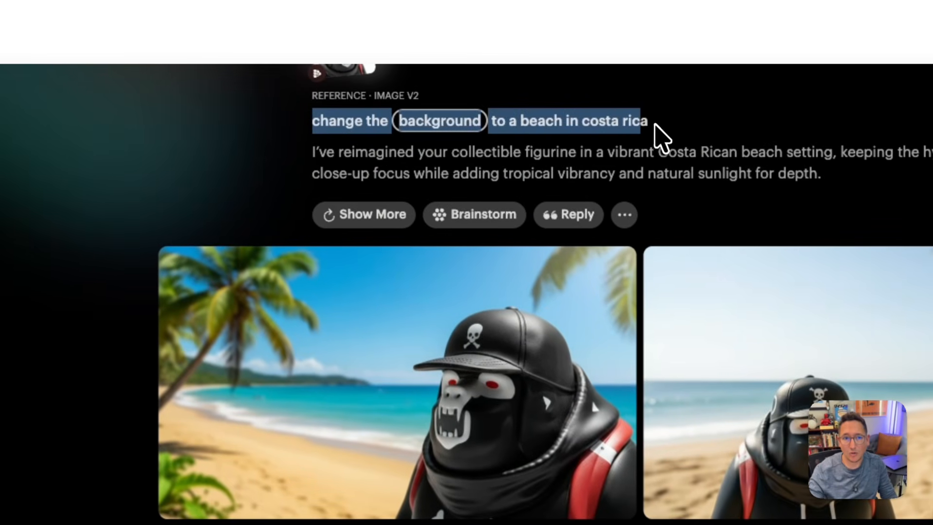
pyautogui.click(654, 123)
pyautogui.scroll(6, 514, 336)
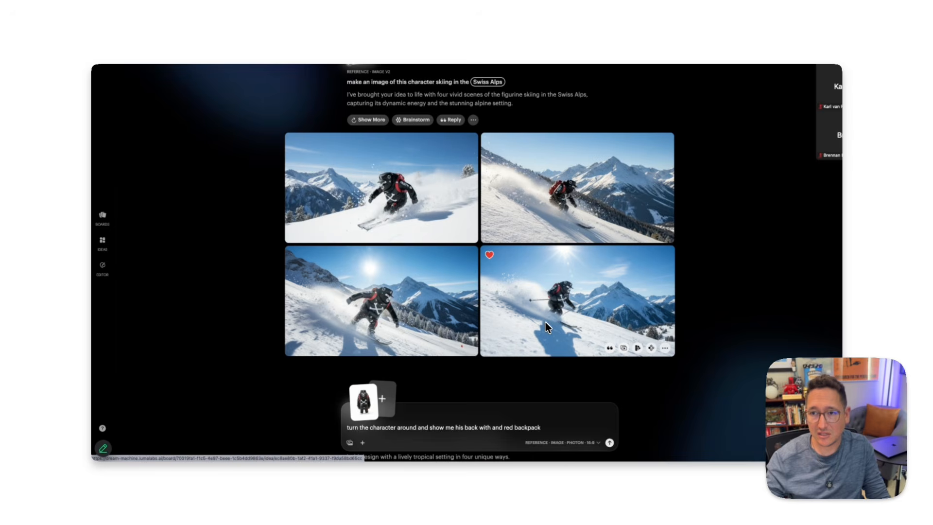
# Step: Browse the generated images of the character surfing in Costa Rica and skiing in the Swiss Alps
pyautogui.scroll(1, 546, 327)
pyautogui.scroll(6, 544, 321)
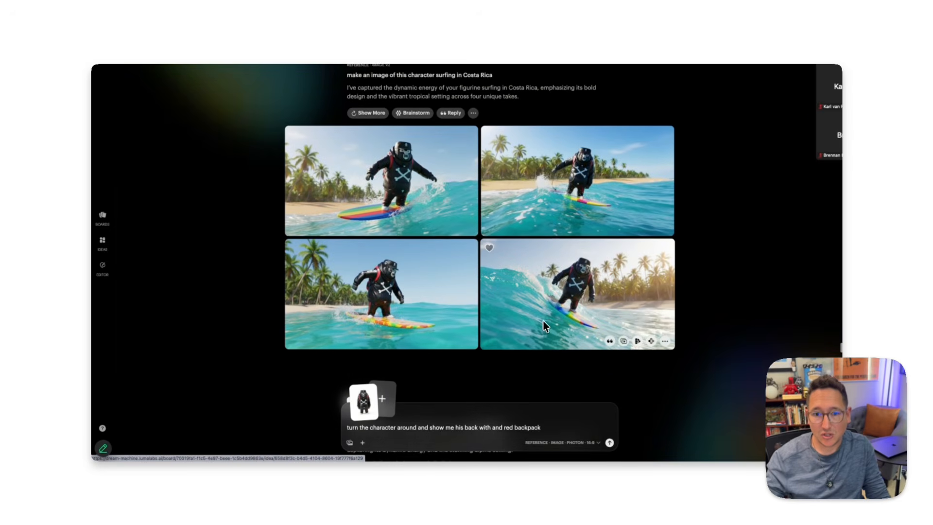
pyautogui.scroll(6, 543, 321)
pyautogui.scroll(-10, 542, 321)
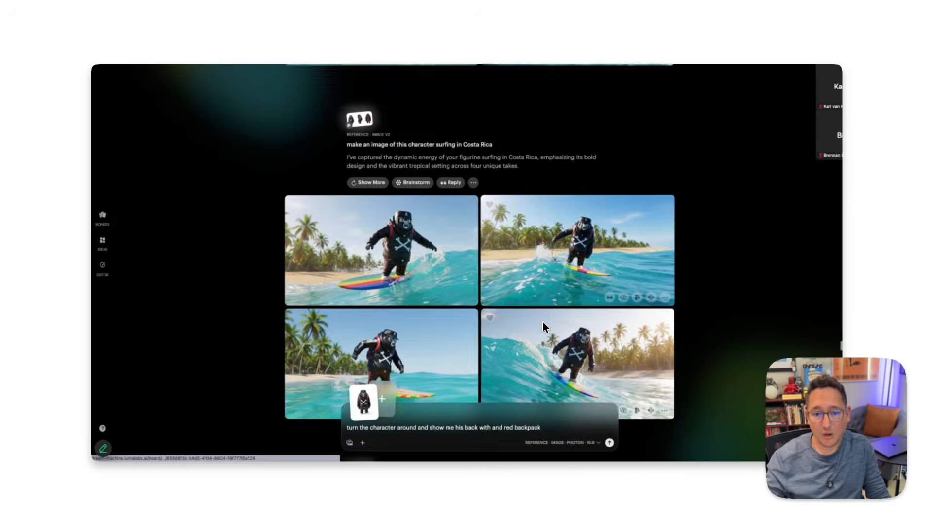
pyautogui.scroll(-3, 542, 322)
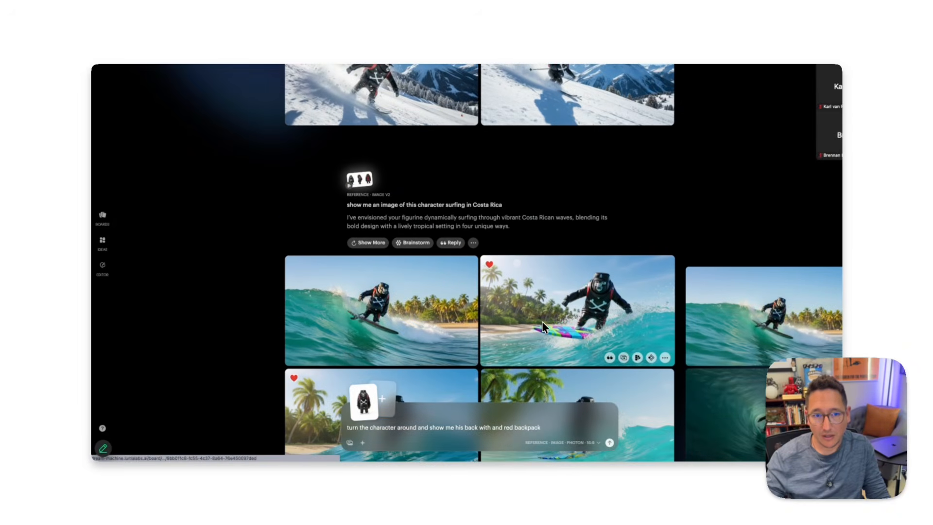
pyautogui.scroll(7, 535, 292)
pyautogui.scroll(-1, 533, 270)
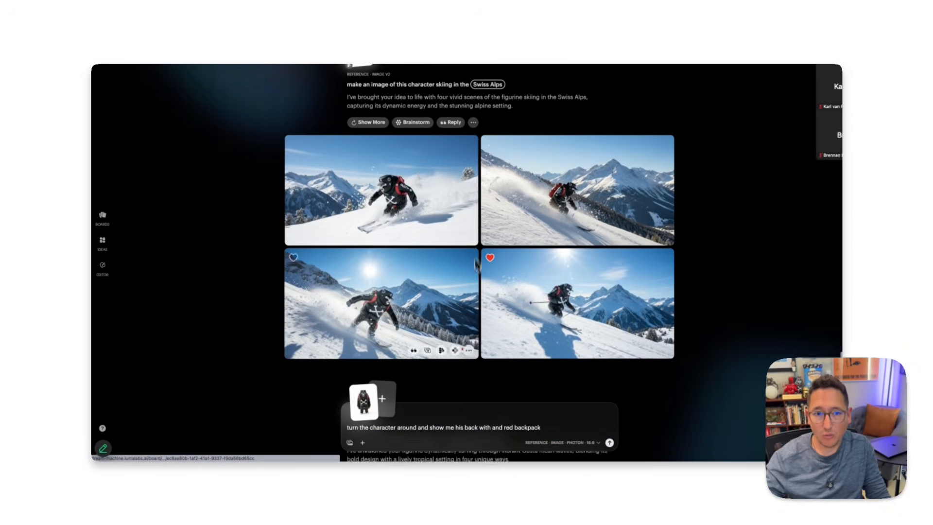
pyautogui.scroll(-10, 537, 298)
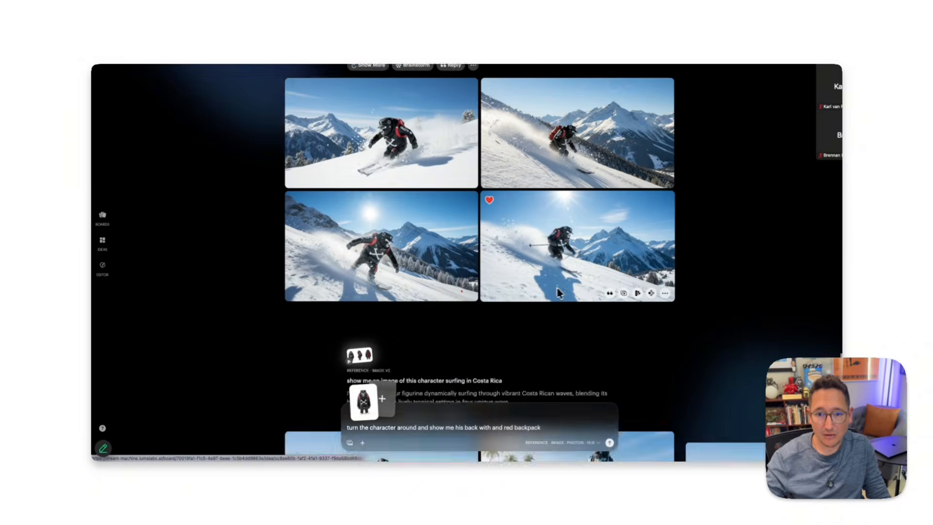
pyautogui.scroll(-10, 536, 295)
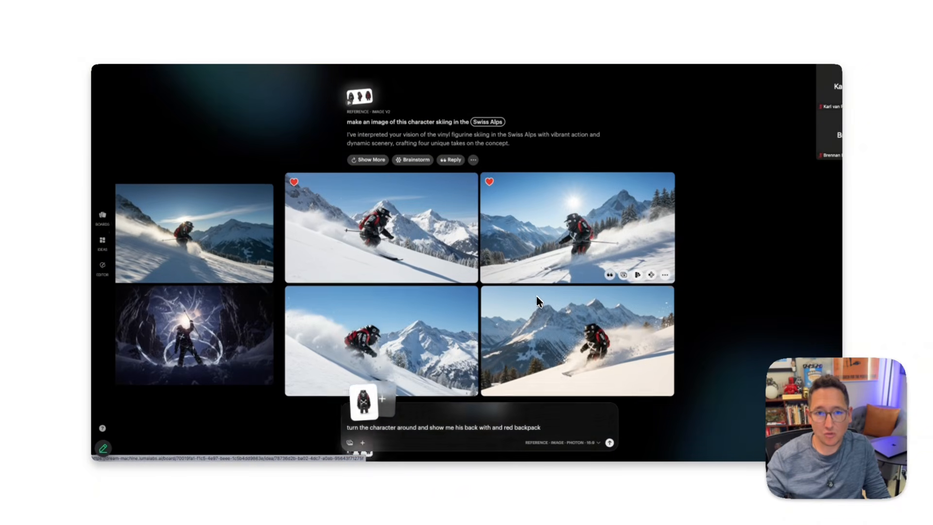
# Step: Examine the scuba diving images and the wording of their prompt "create an image of this character scuba diving in Hawaii"
pyautogui.scroll(-4, 535, 296)
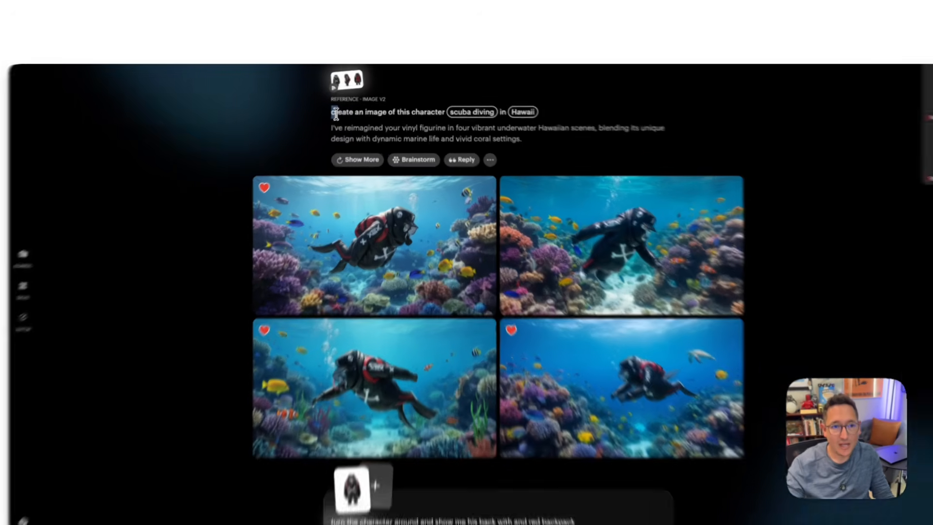
pyautogui.moveTo(347, 103); pyautogui.dragTo(514, 104)
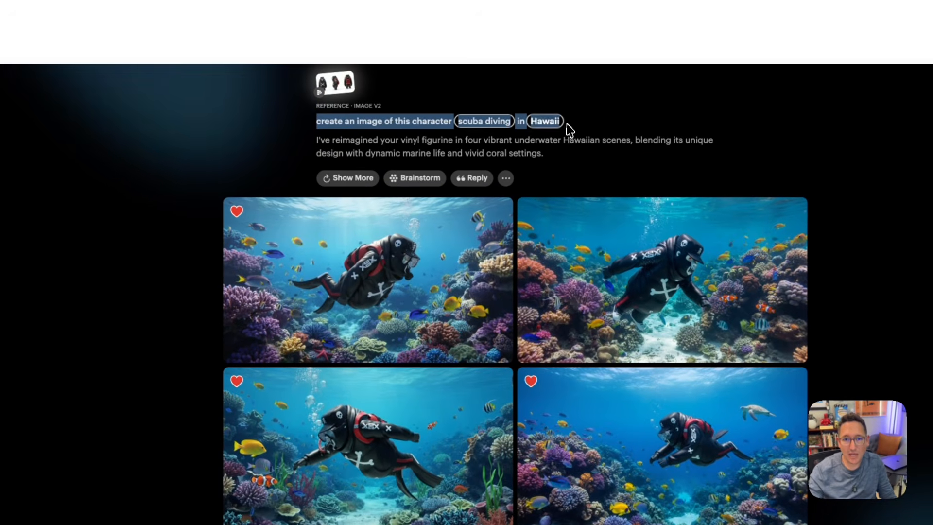
pyautogui.click(392, 123)
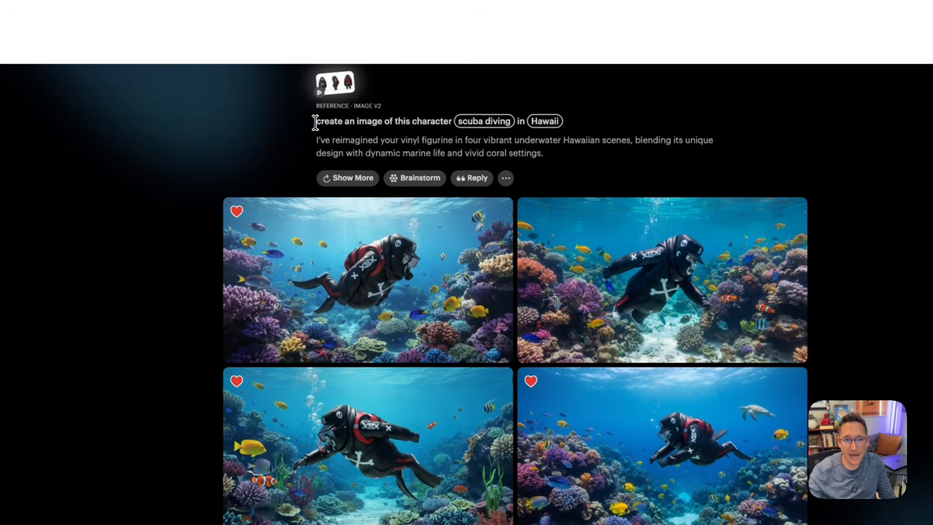
pyautogui.moveTo(315, 123); pyautogui.dragTo(383, 125)
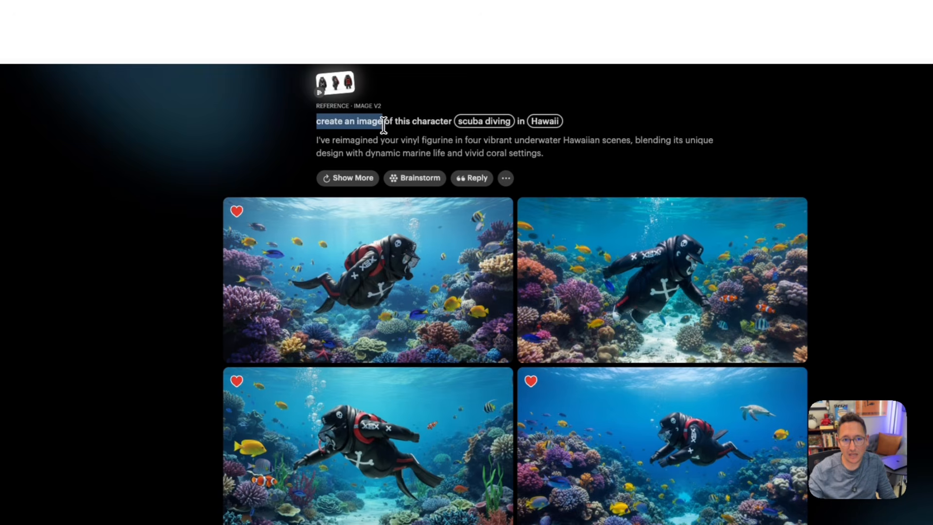
pyautogui.click(339, 122)
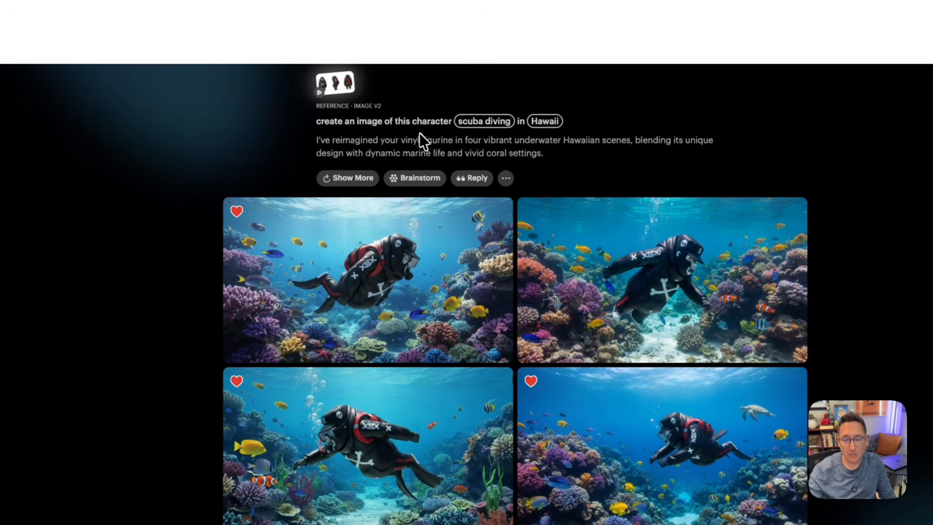
pyautogui.moveTo(394, 121); pyautogui.dragTo(484, 122)
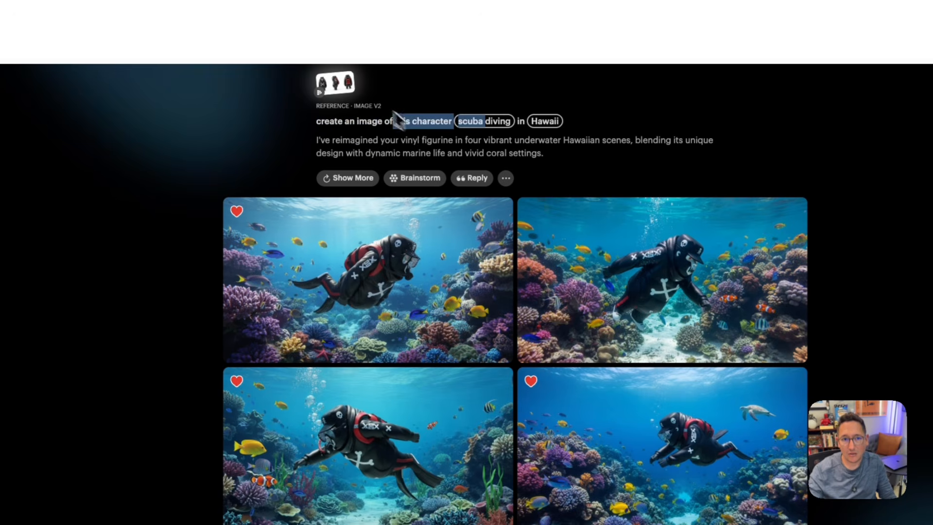
pyautogui.moveTo(423, 127); pyautogui.dragTo(453, 138)
pyautogui.click(438, 148)
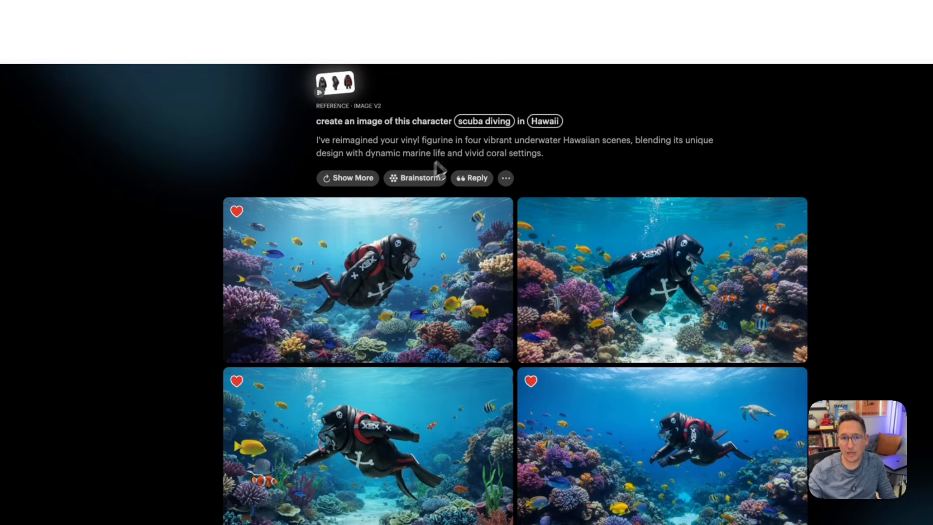
pyautogui.moveTo(577, 125); pyautogui.dragTo(312, 121)
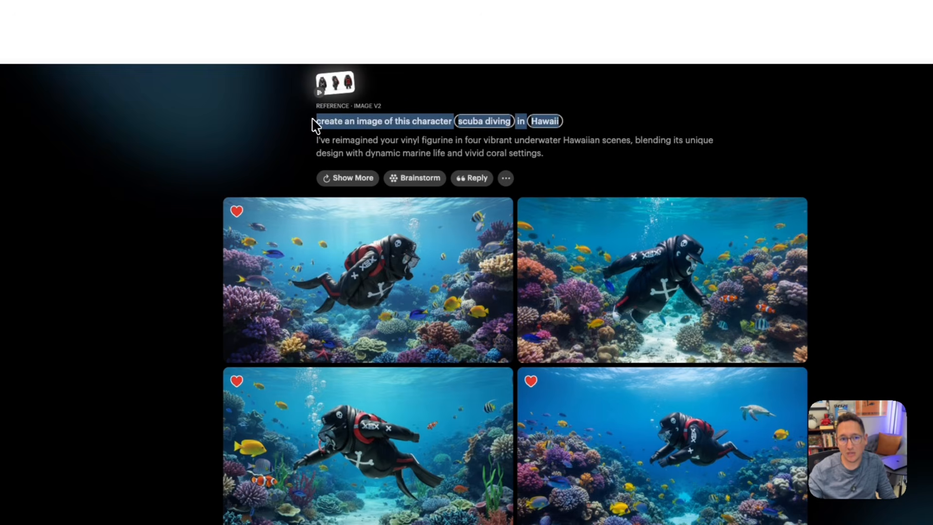
pyautogui.click(356, 150)
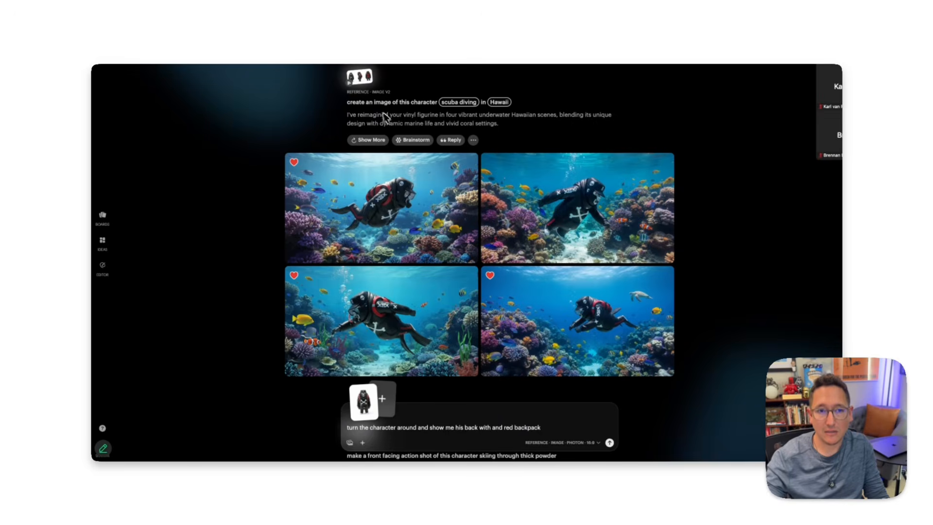
# Step: Remove the isolated figurine reference image from the current prompt
pyautogui.scroll(-5, 374, 113)
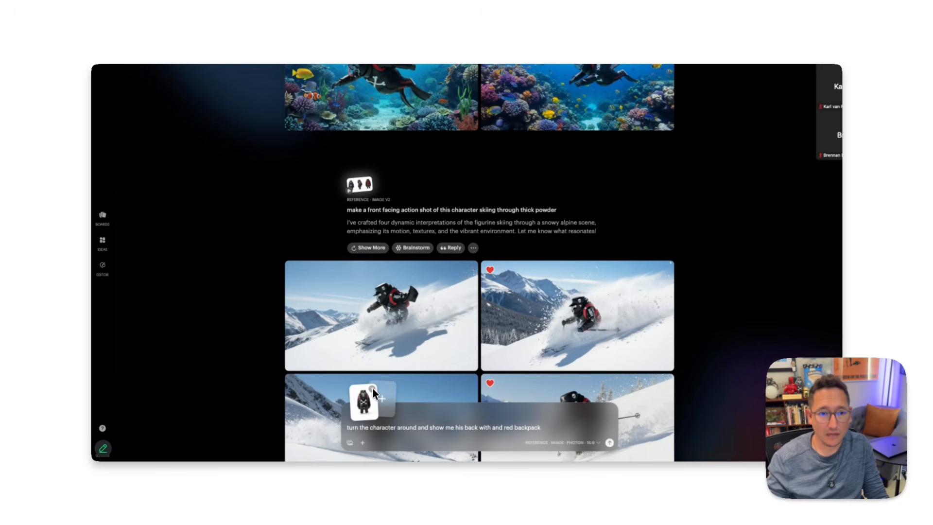
pyautogui.scroll(-3, 422, 340)
pyautogui.click(373, 388)
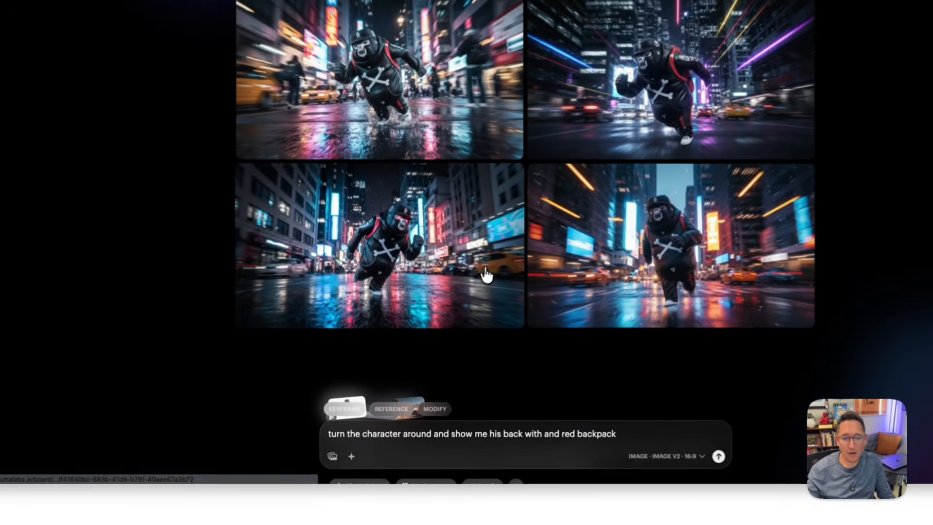
# Step: Reuse the figurine, motorcycle and desert road reference images from the blended motorcycle generation, without any prompt text
pyautogui.scroll(-3, 486, 275)
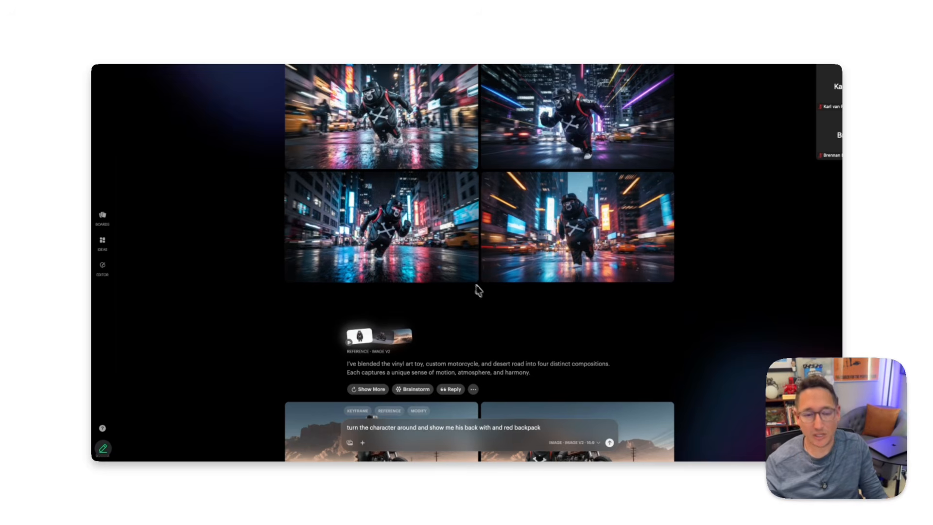
pyautogui.scroll(-3, 404, 302)
pyautogui.scroll(-1, 411, 263)
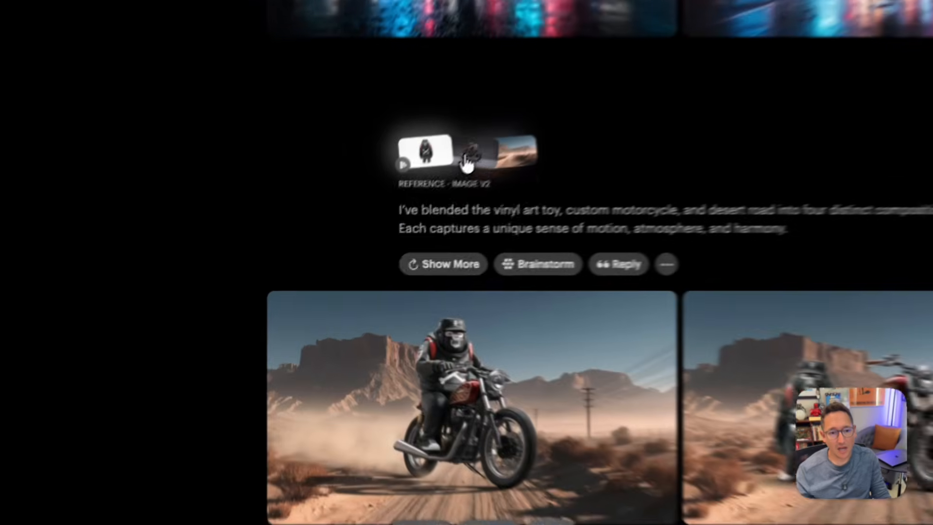
pyautogui.click(370, 237)
pyautogui.click(371, 244)
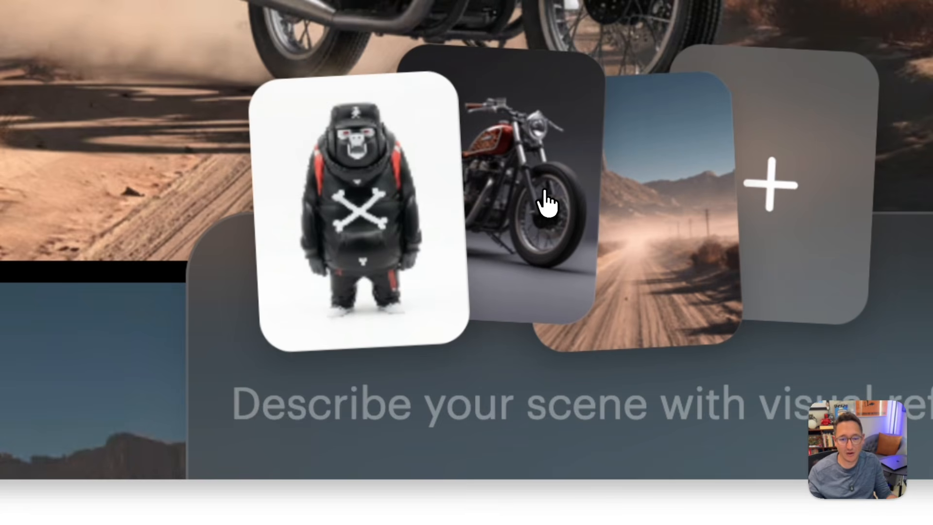
pyautogui.moveTo(563, 195)
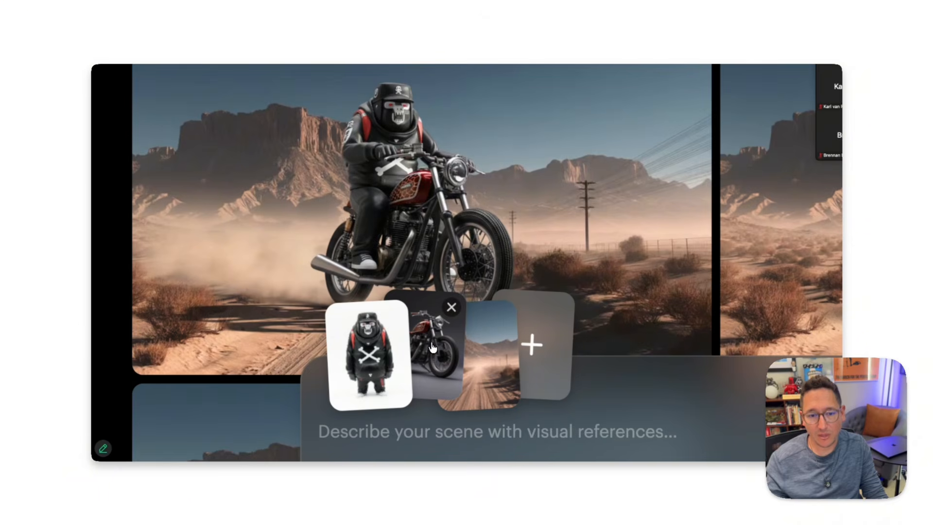
# Step: Examine the four promptless compositions blending the figurine, motorcycle and desert road references
pyautogui.moveTo(489, 379)
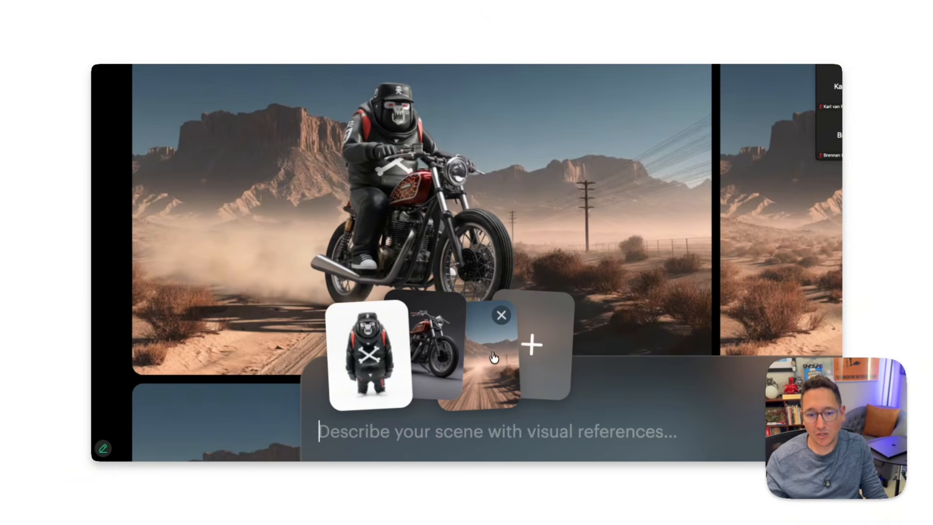
pyautogui.scroll(-2, 490, 344)
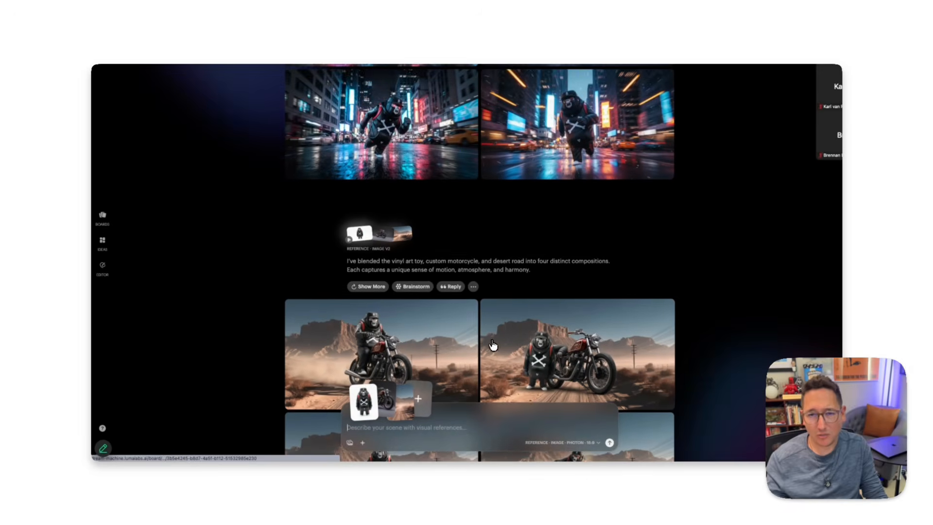
pyautogui.scroll(-1, 486, 344)
pyautogui.scroll(-1, 479, 342)
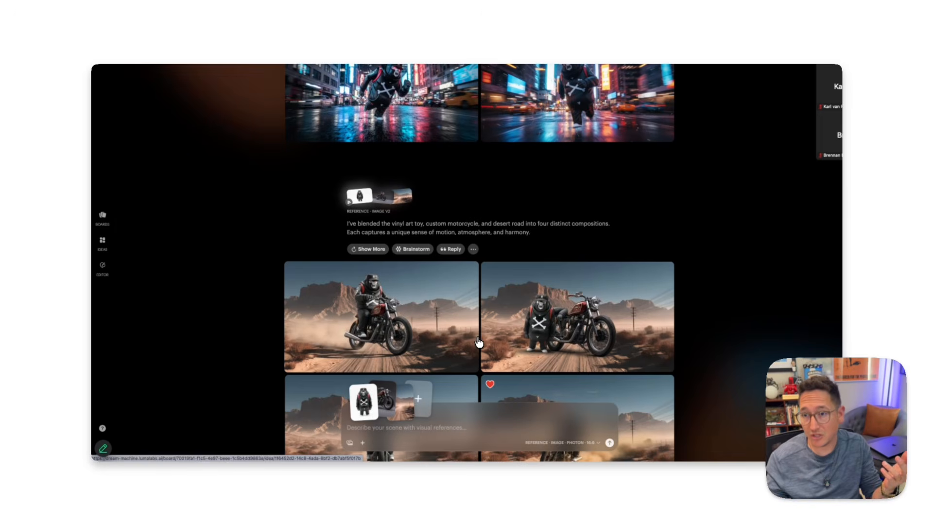
pyautogui.scroll(-3, 478, 331)
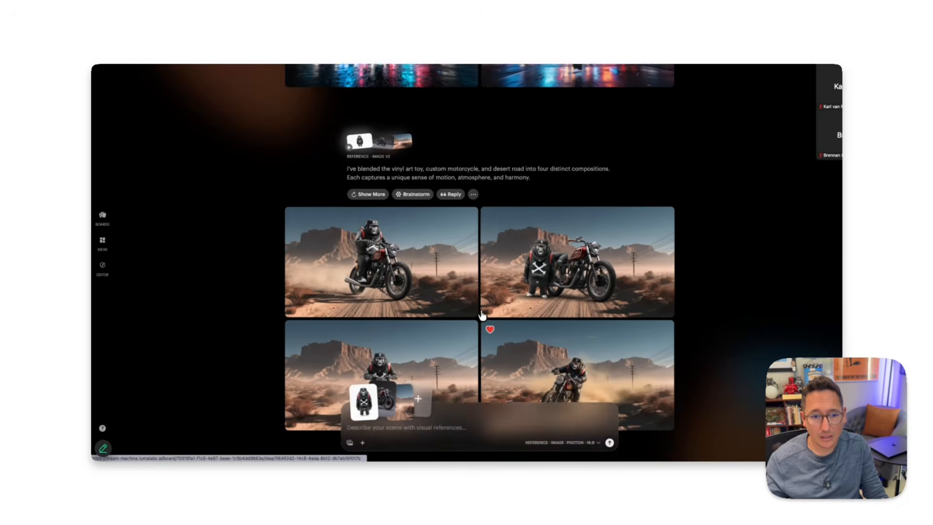
pyautogui.scroll(-2, 476, 319)
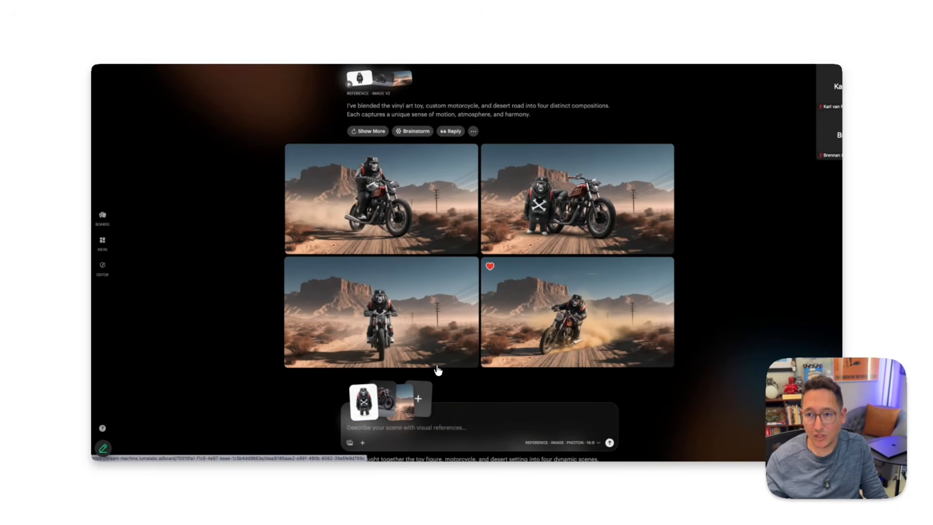
pyautogui.moveTo(388, 414)
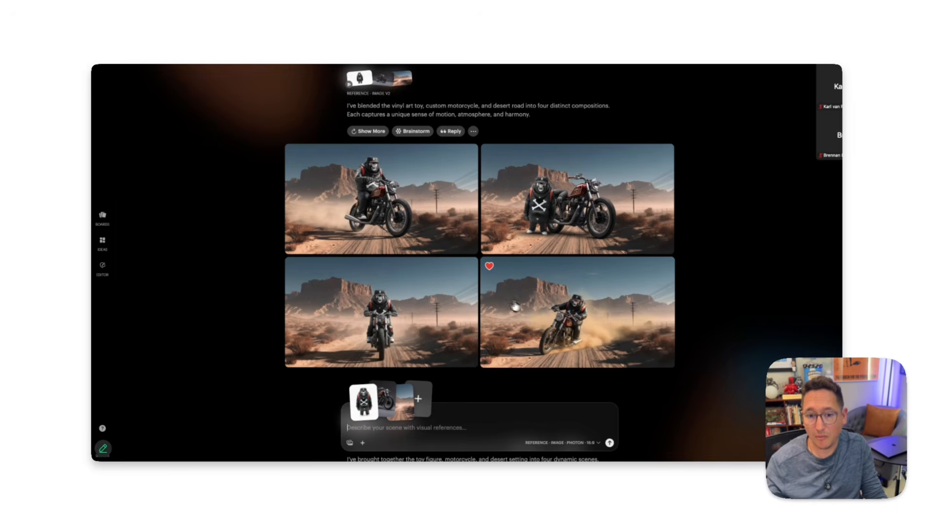
# Step: Set the model for the 16:9 reference image generation to Image V2 instead of Photon
pyautogui.scroll(3, 514, 307)
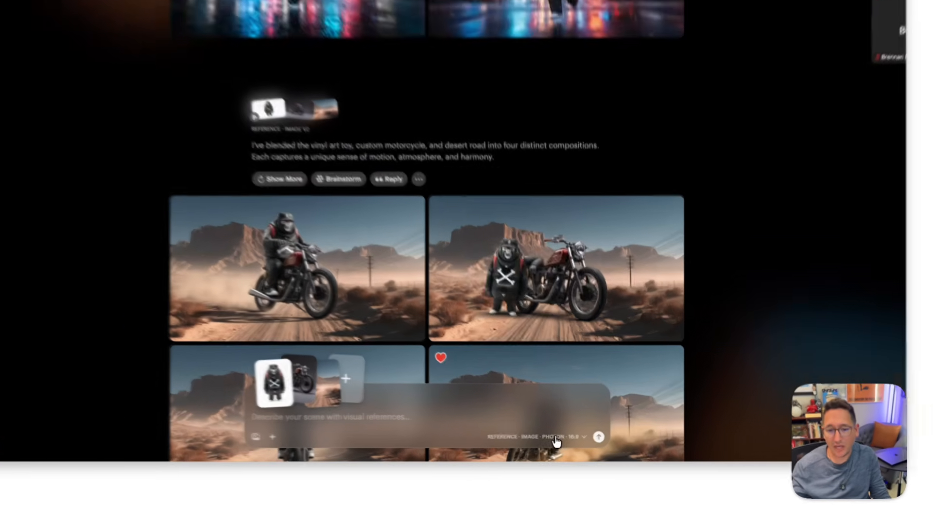
pyautogui.click(564, 443)
pyautogui.click(610, 375)
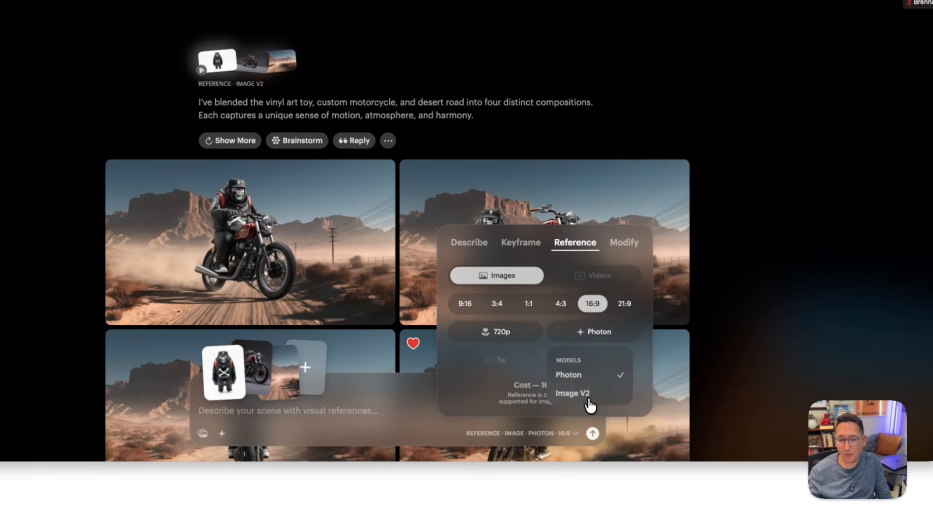
pyautogui.click(572, 393)
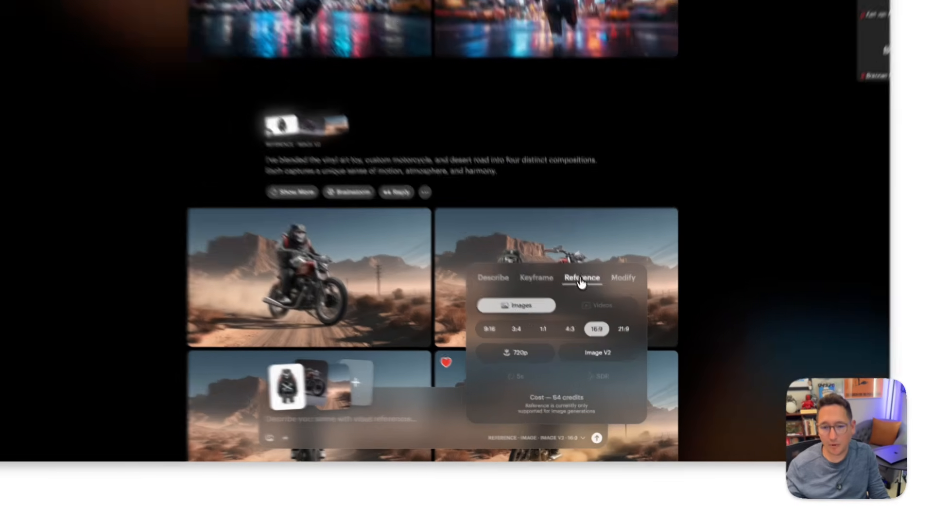
pyautogui.click(594, 318)
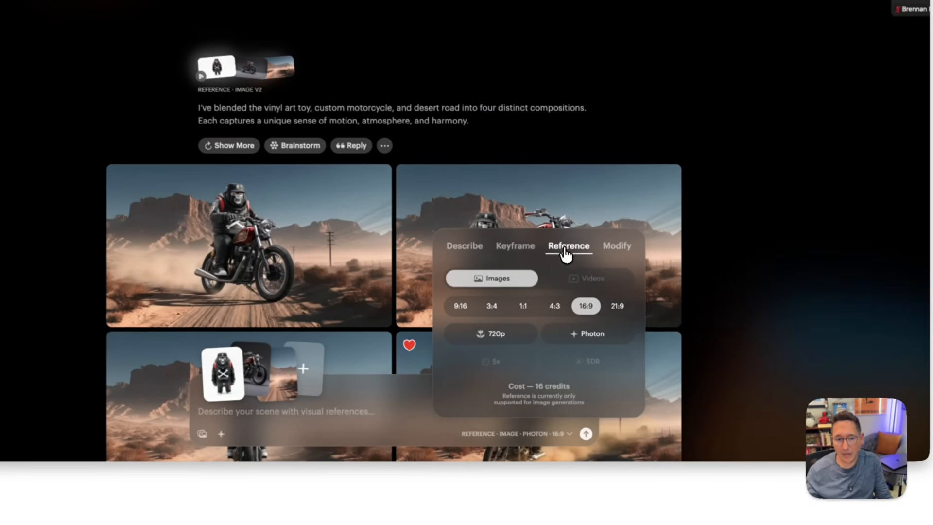
pyautogui.click(602, 334)
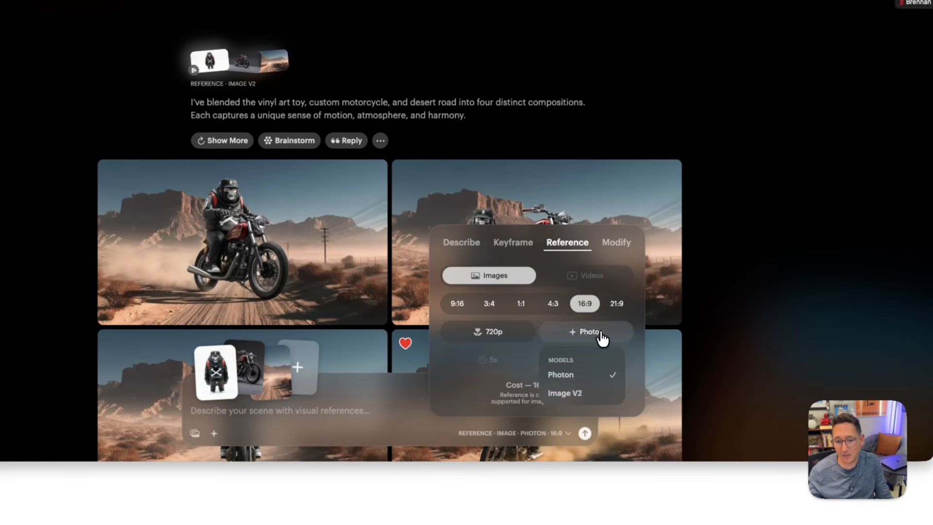
pyautogui.click(571, 396)
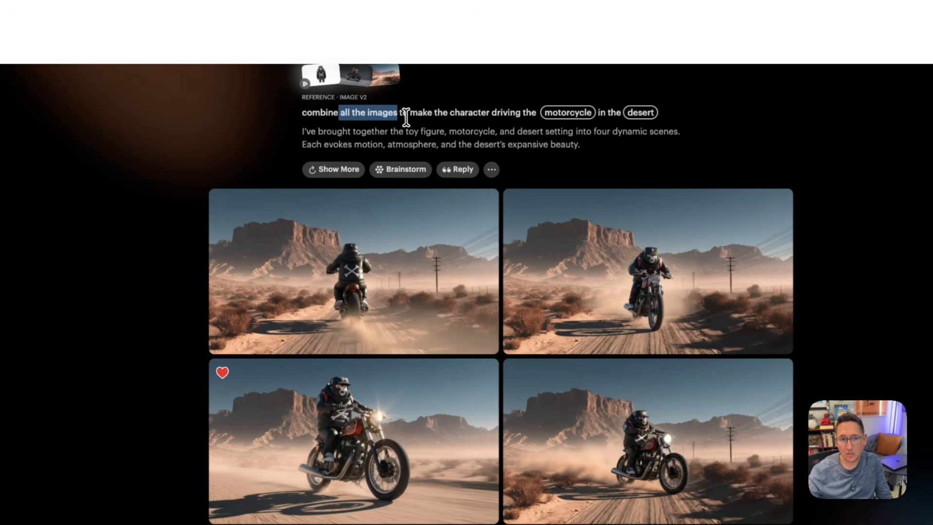
# Step: Examine the wording of the prompt "combine all the images to make the character driving the motorcycle in the desert"
pyautogui.moveTo(404, 117); pyautogui.dragTo(419, 117)
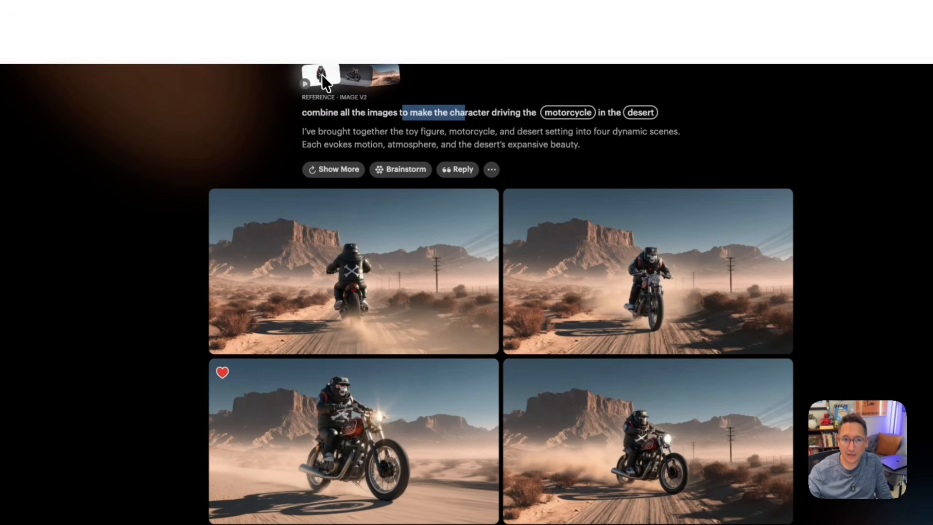
pyautogui.moveTo(487, 117); pyautogui.dragTo(500, 119)
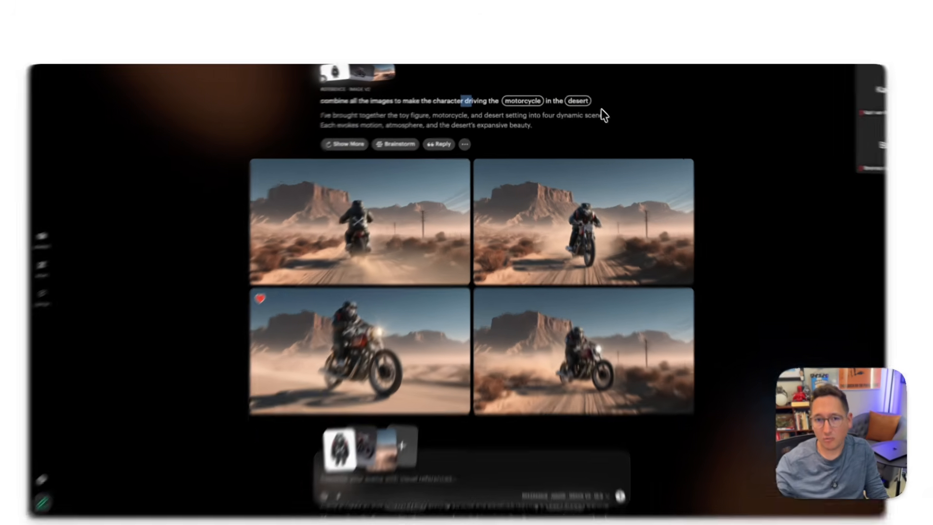
pyautogui.click(592, 102)
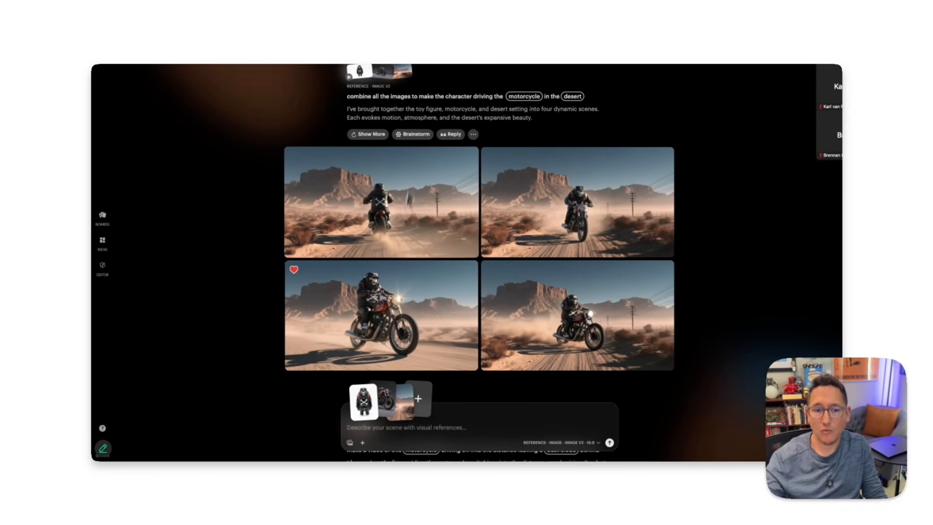
# Step: Set up a Ray3 keyframe video starting from the image of the character riding away, and remove the motorcycle photo from the end frame
pyautogui.scroll(-1, 399, 291)
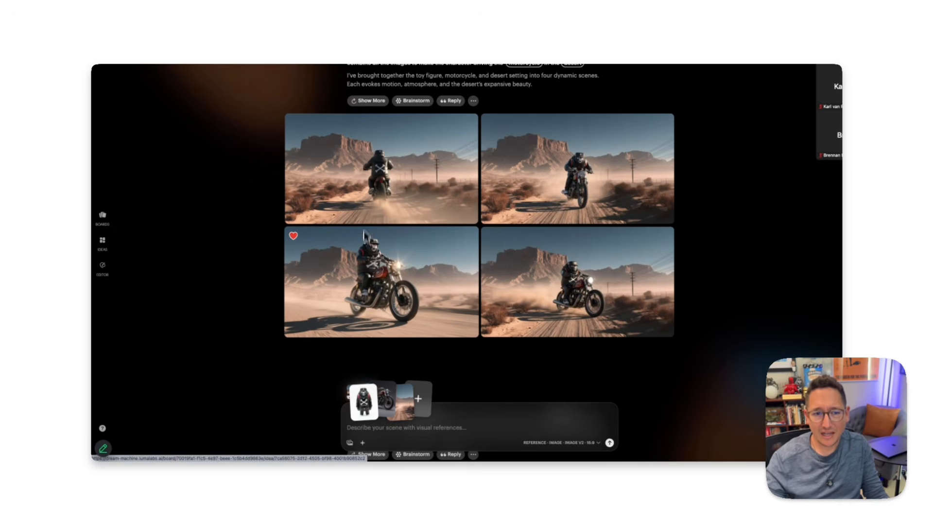
pyautogui.scroll(-5, 388, 289)
pyautogui.scroll(-2, 399, 294)
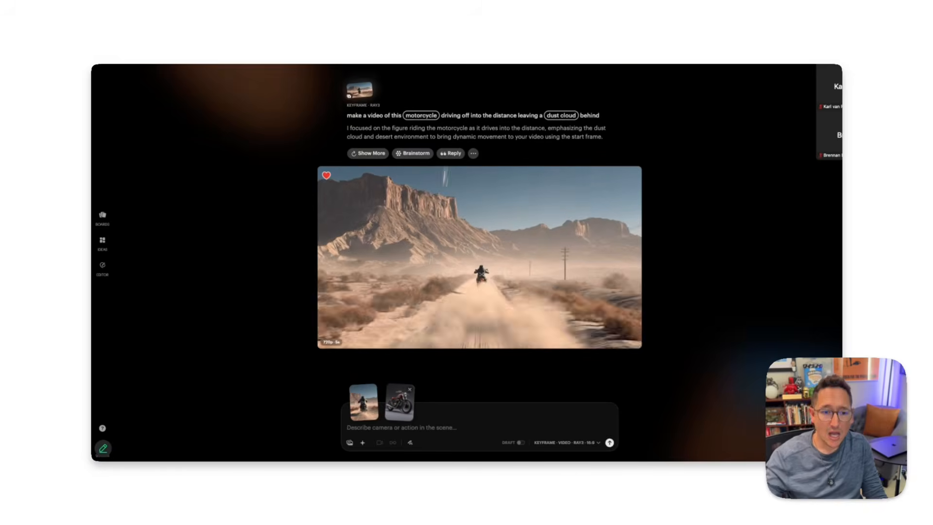
pyautogui.scroll(6, 437, 292)
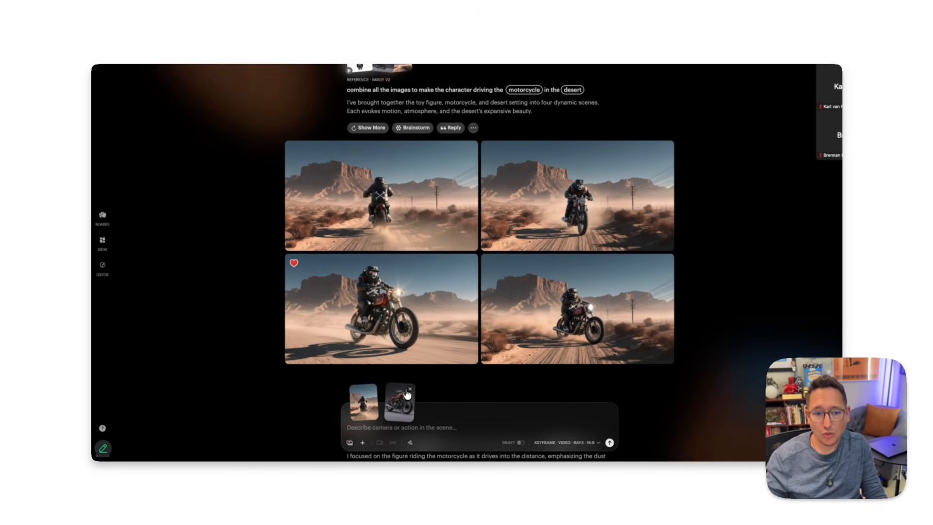
pyautogui.scroll(1, 380, 394)
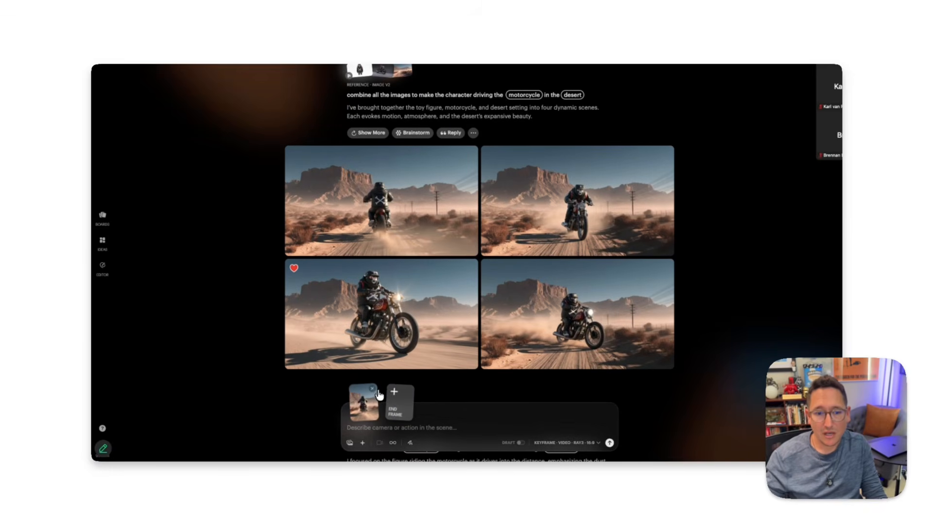